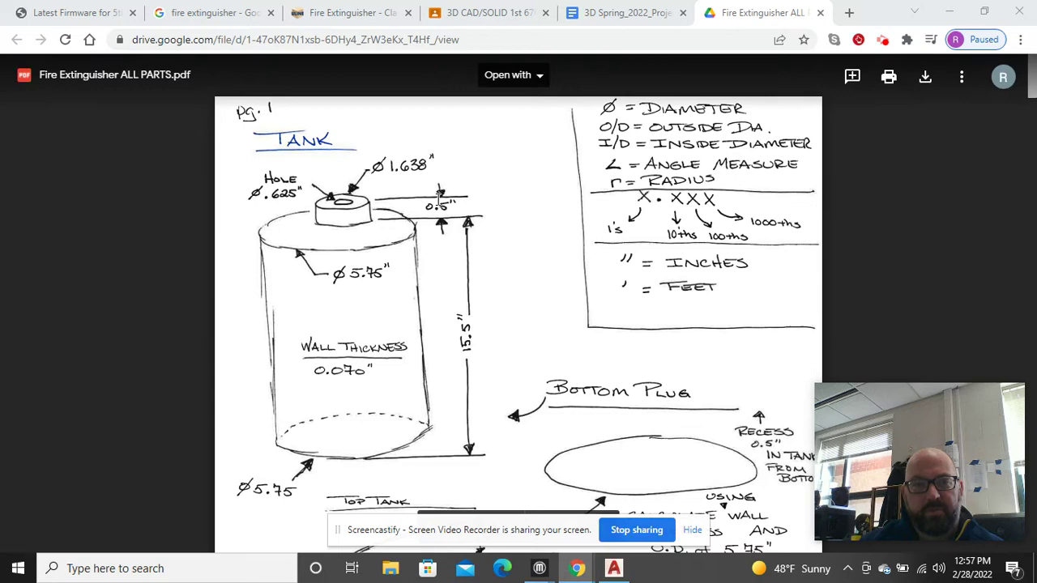
Step: Switch to AutoCAD and examine the red tank solid and the reference sketch image from several angles
{"action": "left_click", "coordinate": [613, 568]}
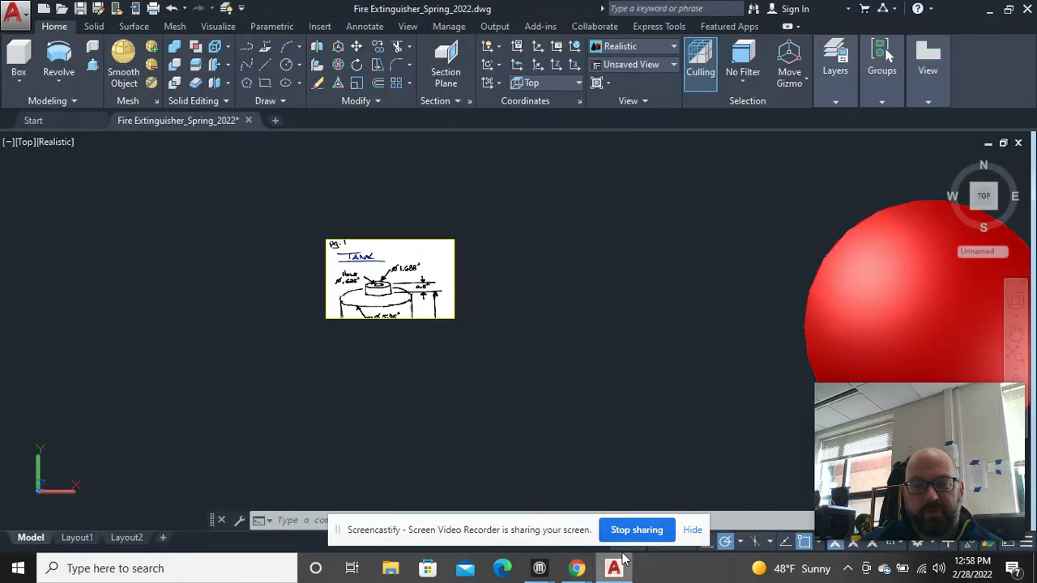
{"action": "middle_click_drag", "start_coordinate": [597, 225], "coordinate": [438, 254]}
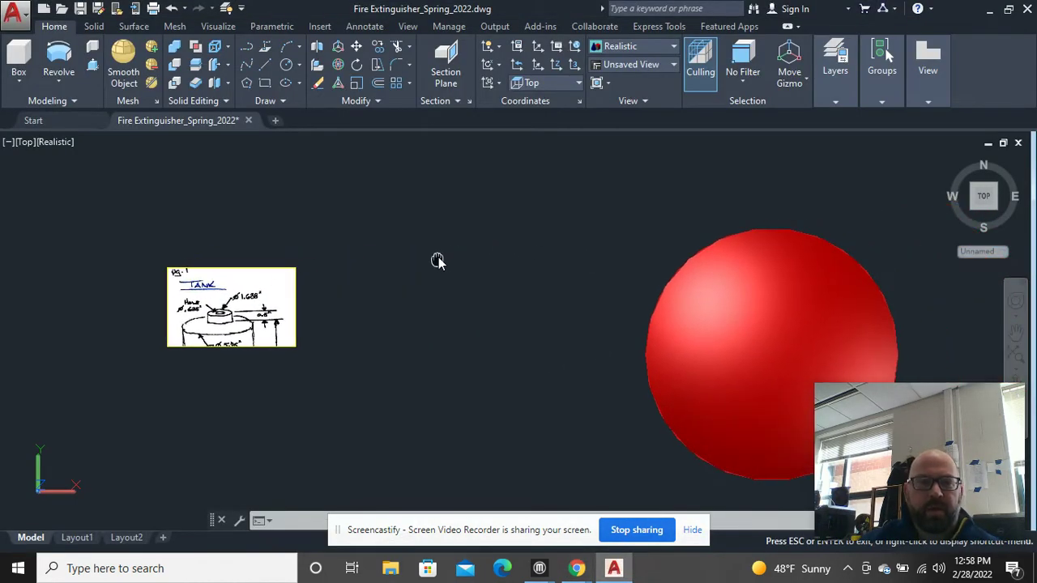
{"action": "middle_click_drag", "start_coordinate": [451, 342], "coordinate": [456, 268], "text": "shift"}
{"action": "scroll", "coordinate": [456, 268], "scroll_direction": "down", "scroll_amount": 8}
{"action": "scroll", "coordinate": [440, 346], "scroll_direction": "up", "scroll_amount": 10}
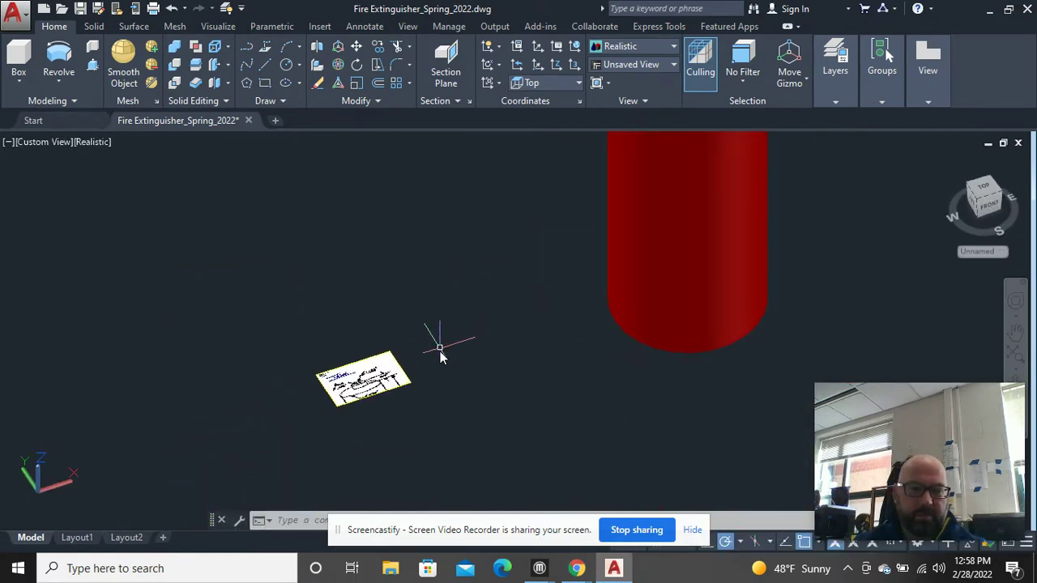
{"action": "scroll", "coordinate": [378, 368], "scroll_direction": "up", "scroll_amount": 2}
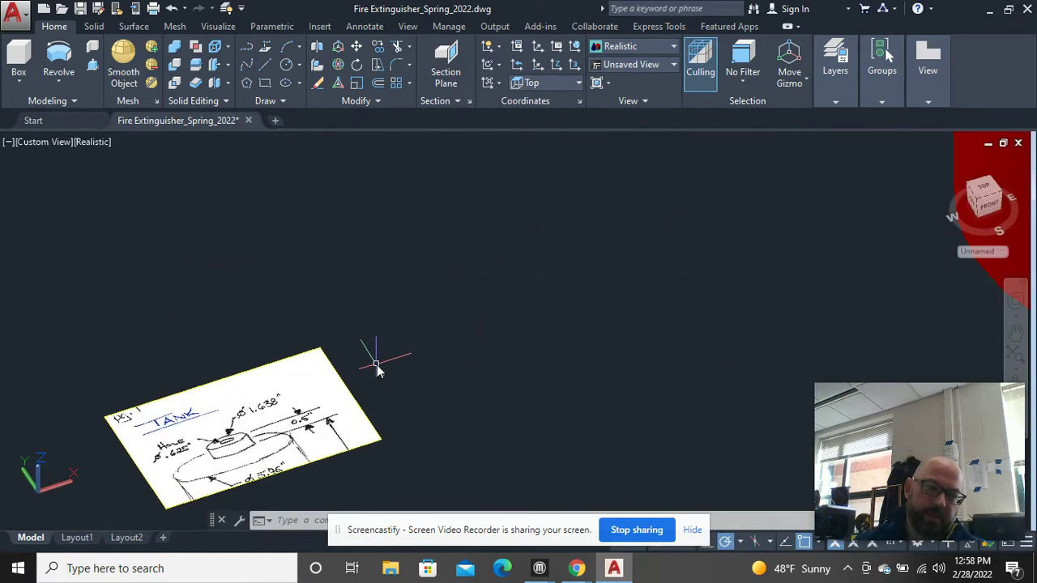
{"action": "scroll", "coordinate": [377, 364], "scroll_direction": "down", "scroll_amount": 3}
{"action": "middle_click_drag", "start_coordinate": [394, 370], "coordinate": [396, 327], "text": "shift"}
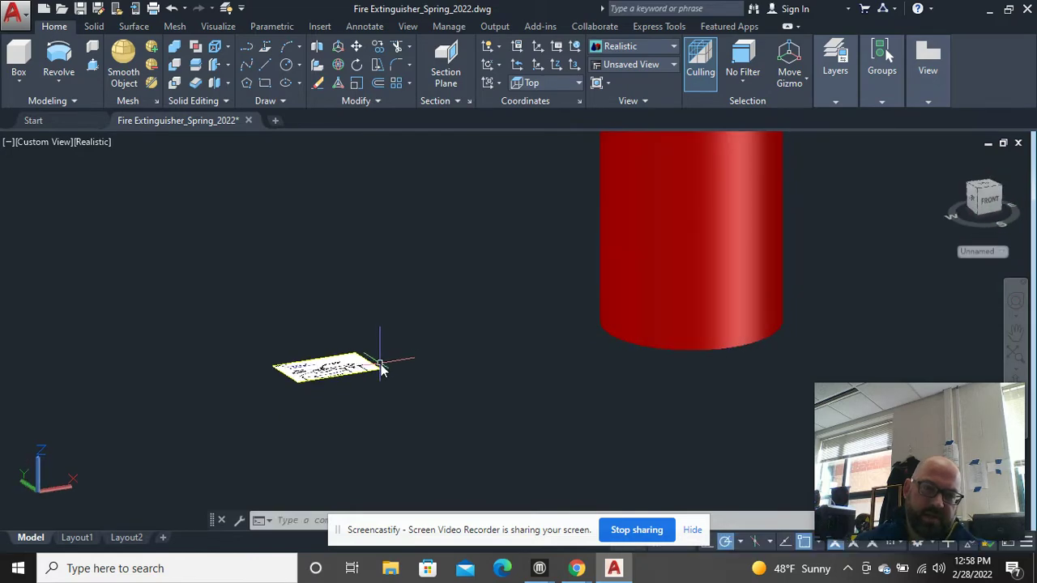
{"action": "scroll", "coordinate": [381, 369], "scroll_direction": "up", "scroll_amount": 2}
{"action": "scroll", "coordinate": [377, 352], "scroll_direction": "down", "scroll_amount": 3}
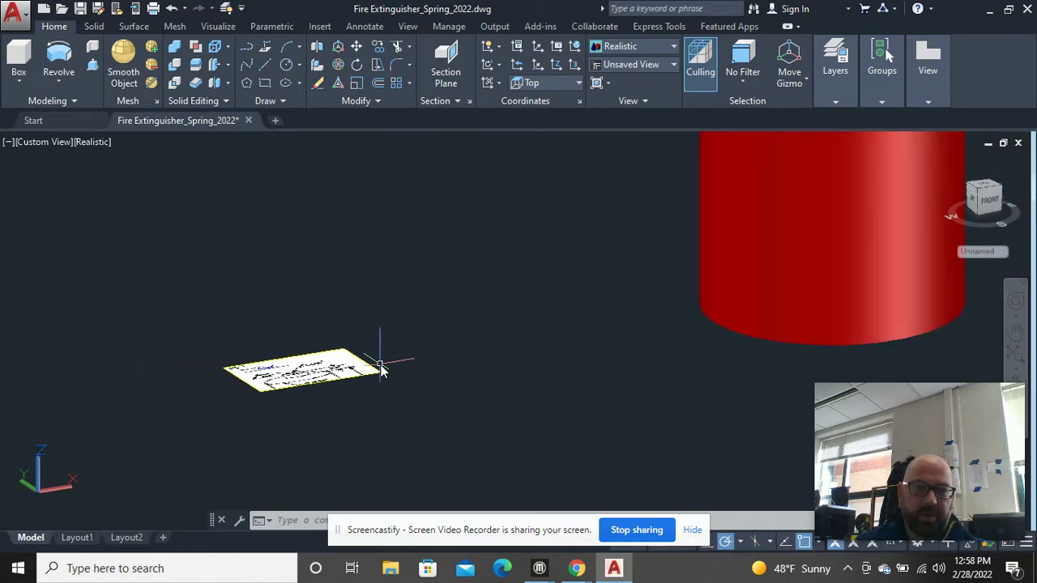
{"action": "middle_click_drag", "start_coordinate": [437, 324], "coordinate": [428, 438], "text": "shift"}
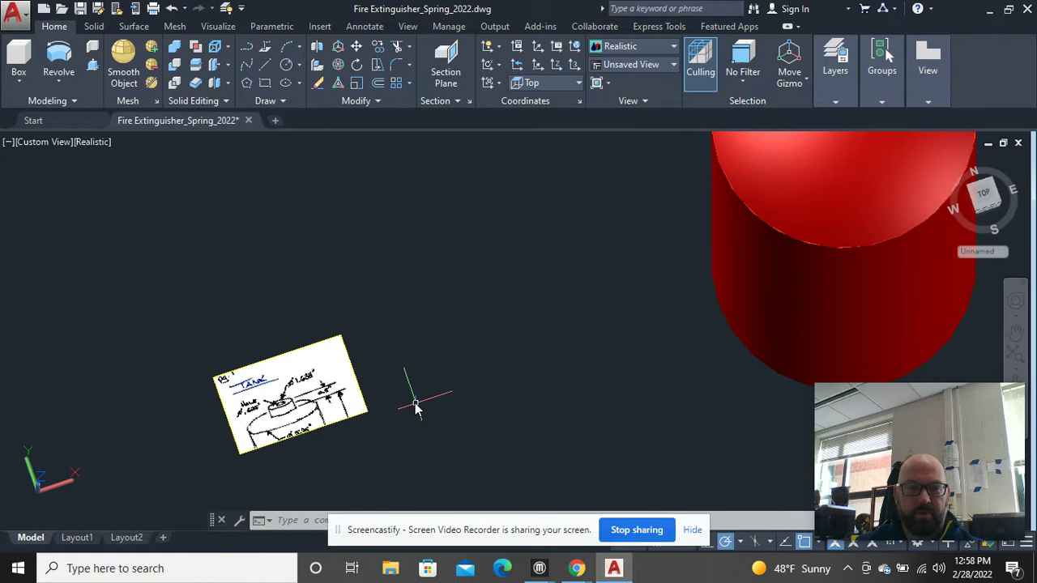
{"action": "middle_click_drag", "start_coordinate": [541, 383], "coordinate": [516, 334], "text": "shift"}
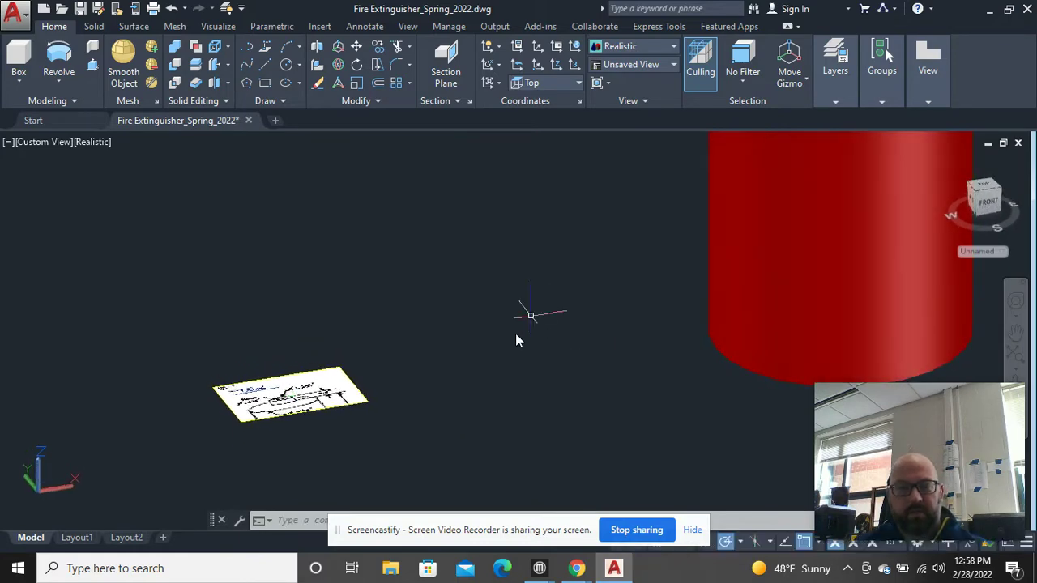
Step: Return the model to the Top view and make Object Lines the current layer
{"action": "left_click", "coordinate": [27, 141]}
{"action": "left_click", "coordinate": [76, 178]}
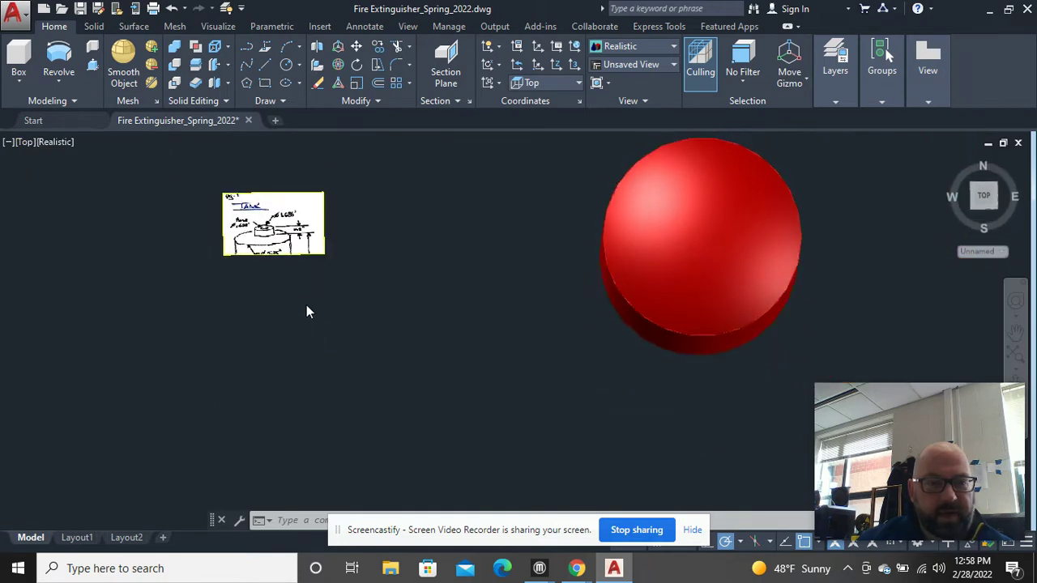
{"action": "middle_click_drag", "start_coordinate": [347, 213], "coordinate": [380, 301]}
{"action": "scroll", "coordinate": [387, 293], "scroll_direction": "up", "scroll_amount": 4}
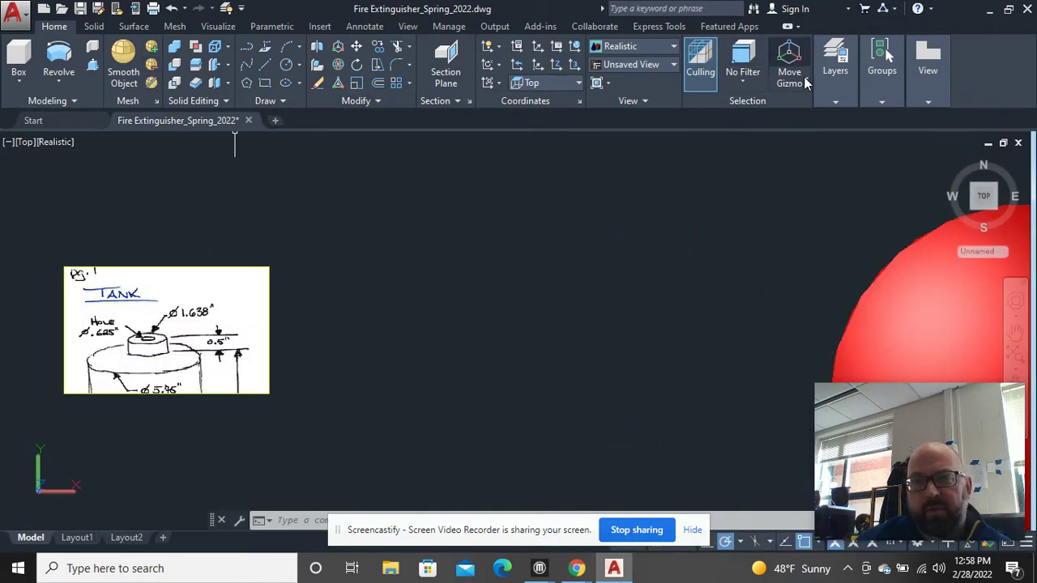
{"action": "mouse_move", "coordinate": [881, 73]}
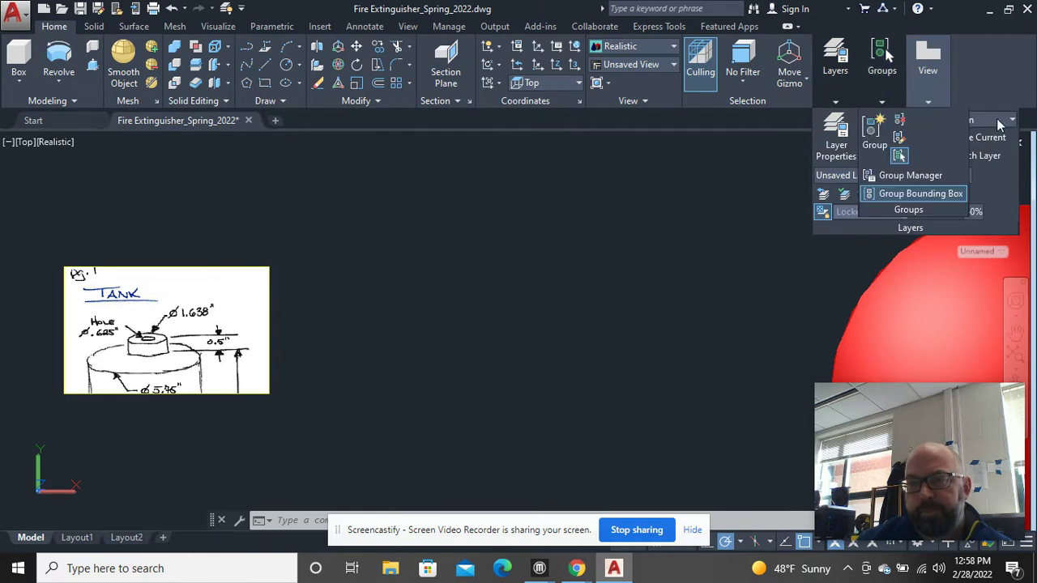
{"action": "left_click", "coordinate": [998, 122]}
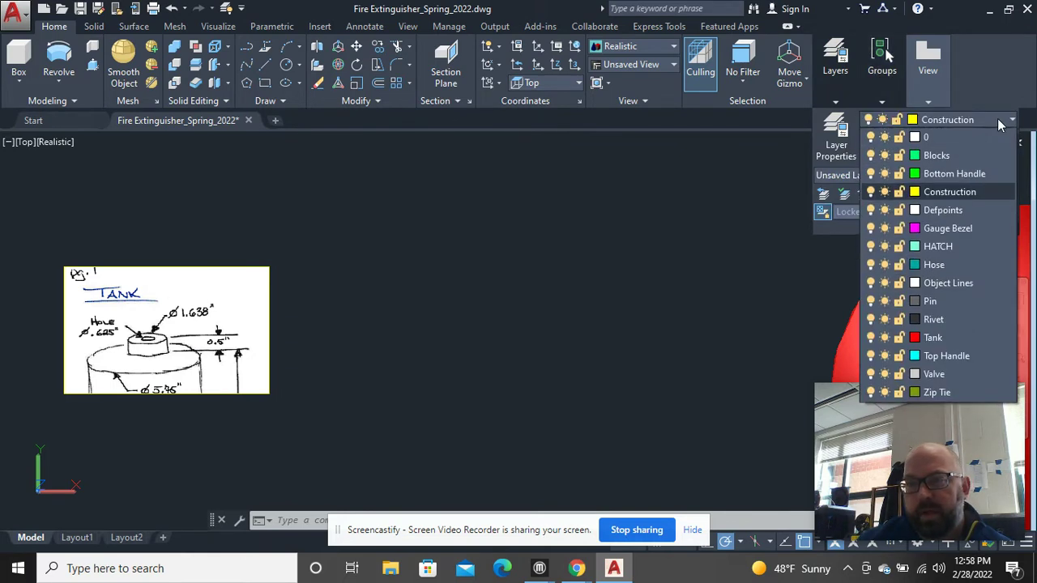
{"action": "left_click", "coordinate": [946, 284]}
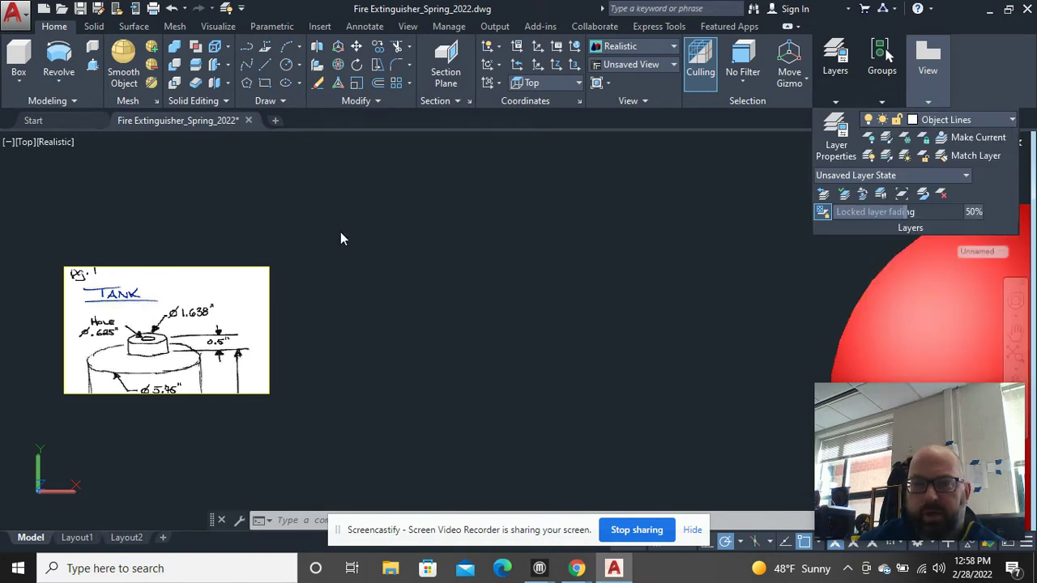
Step: Draw a 1.638-inch diameter circle in the empty space between the reference image and the tank
{"action": "left_click", "coordinate": [500, 308]}
{"action": "type", "text": "d"}
{"action": "key", "text": "Return"}
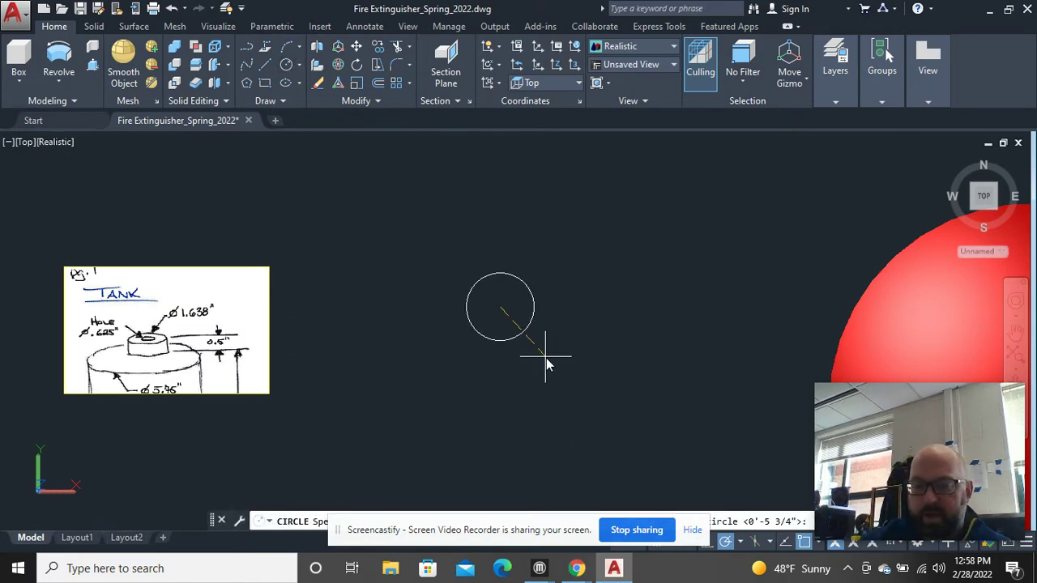
{"action": "type", "text": "1.63"}
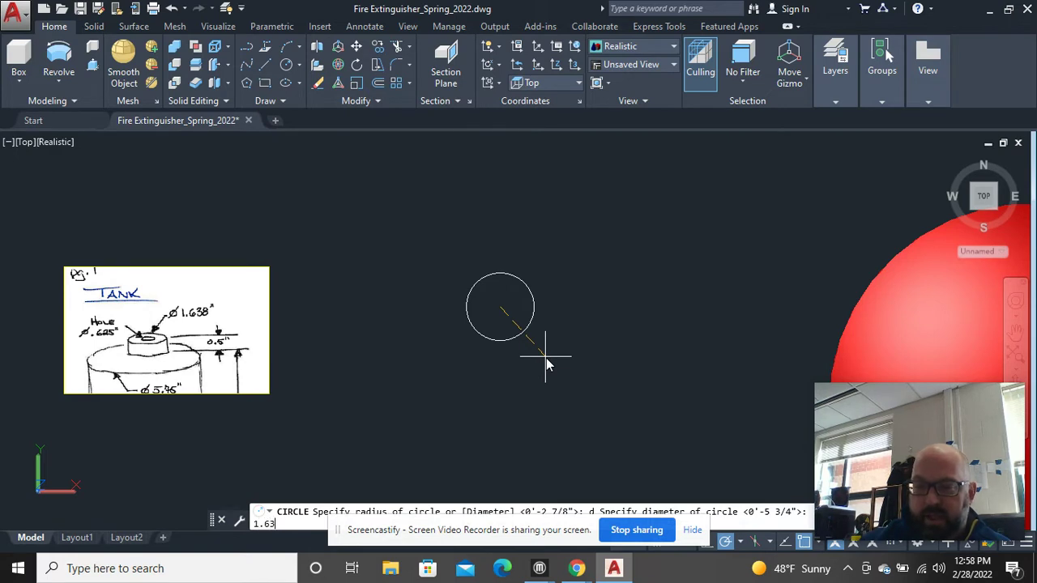
{"action": "type", "text": "8"}
{"action": "key", "text": "Return"}
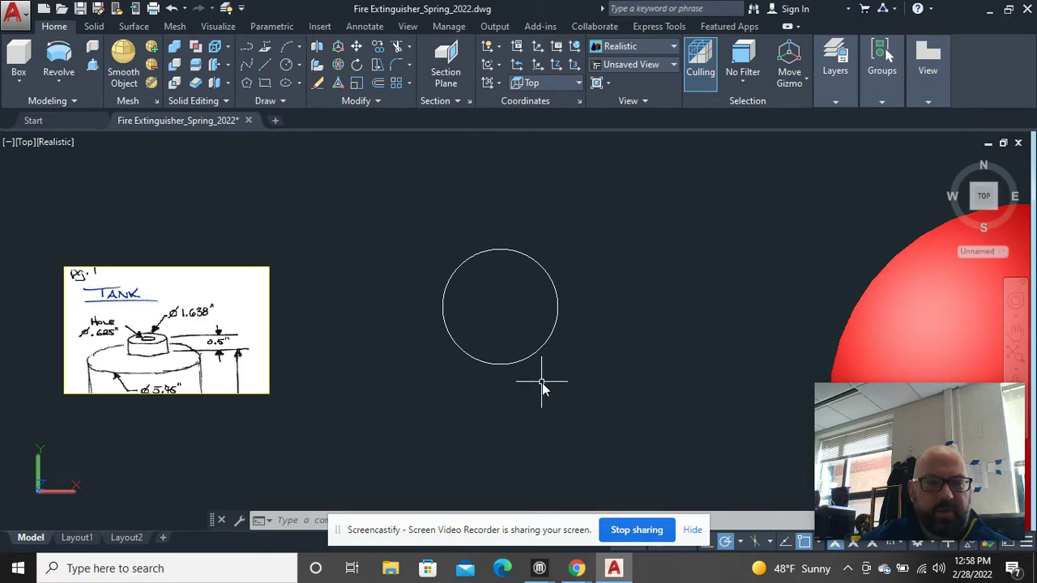
Step: Set the SW Isometric view and extrude the new circle 0.5 inch upward into a solid disc
{"action": "left_click", "coordinate": [25, 142]}
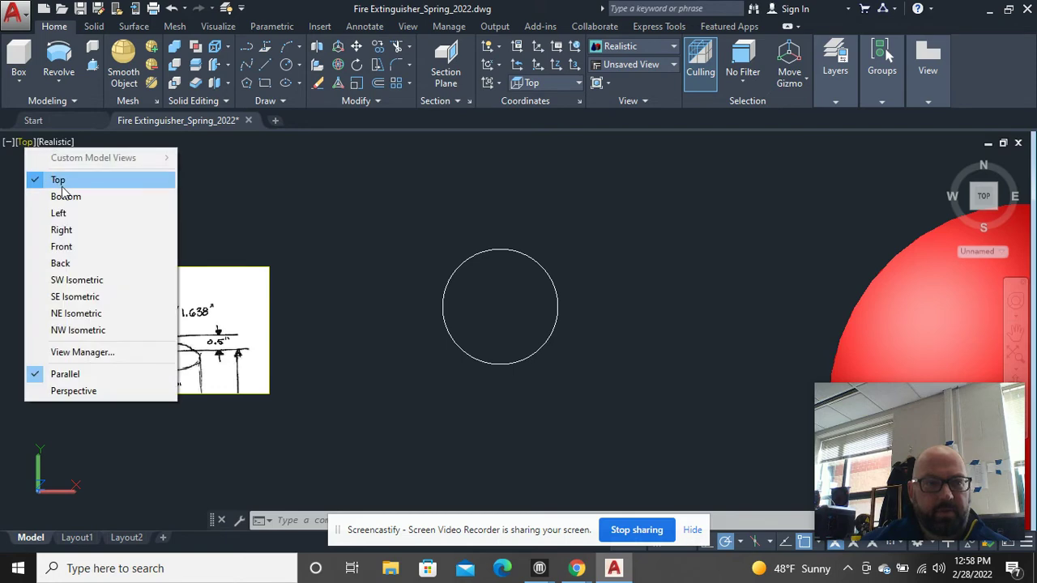
{"action": "left_click", "coordinate": [77, 280]}
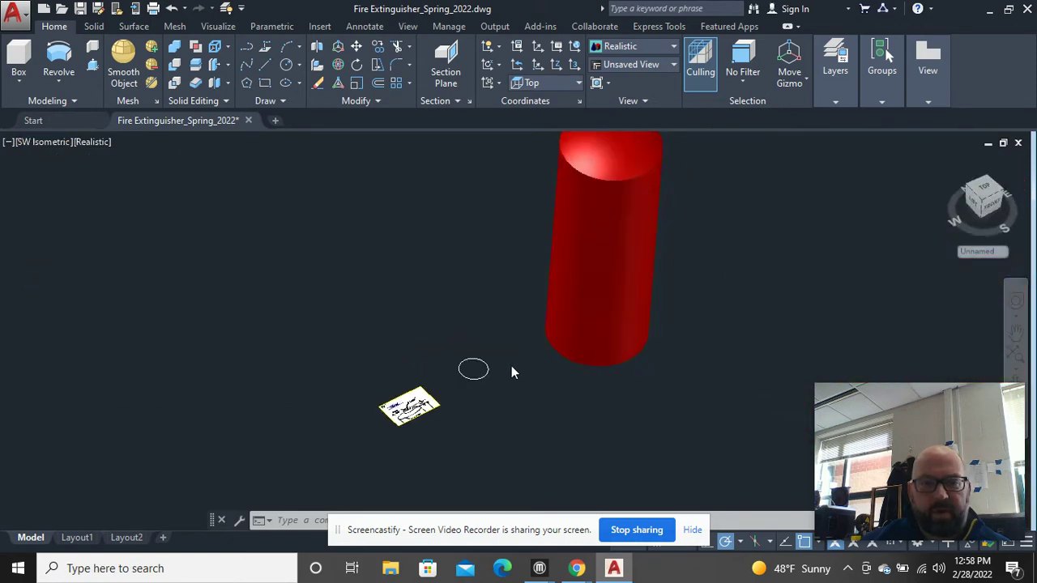
{"action": "mouse_move", "coordinate": [472, 403]}
{"action": "middle_mouse_down"}
{"action": "mouse_move", "coordinate": [462, 269]}
{"action": "mouse_move", "coordinate": [493, 327]}
{"action": "middle_mouse_up"}
{"action": "scroll", "coordinate": [458, 269], "scroll_direction": "up", "scroll_amount": 2}
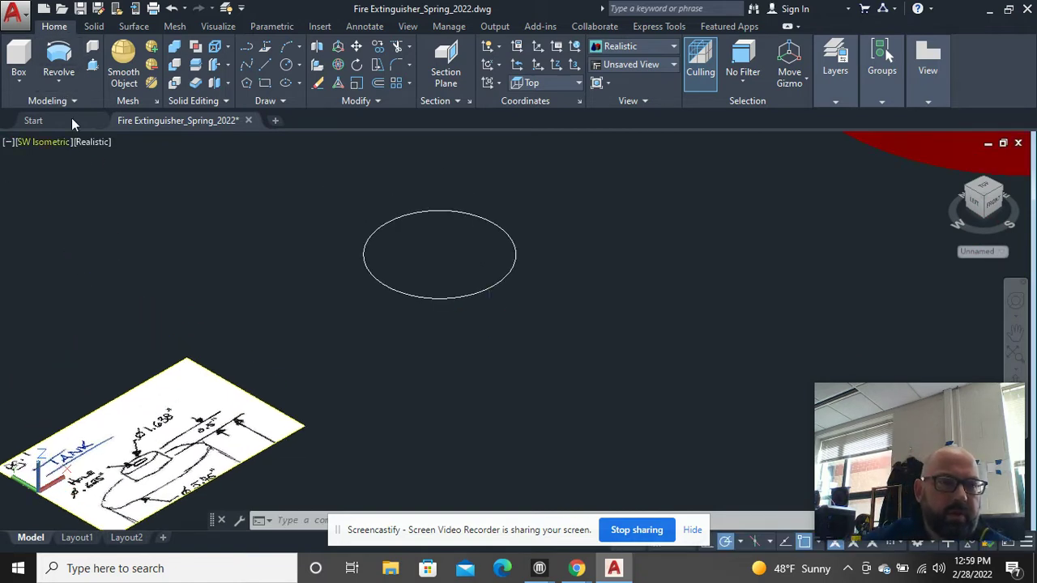
{"action": "left_click", "coordinate": [58, 85]}
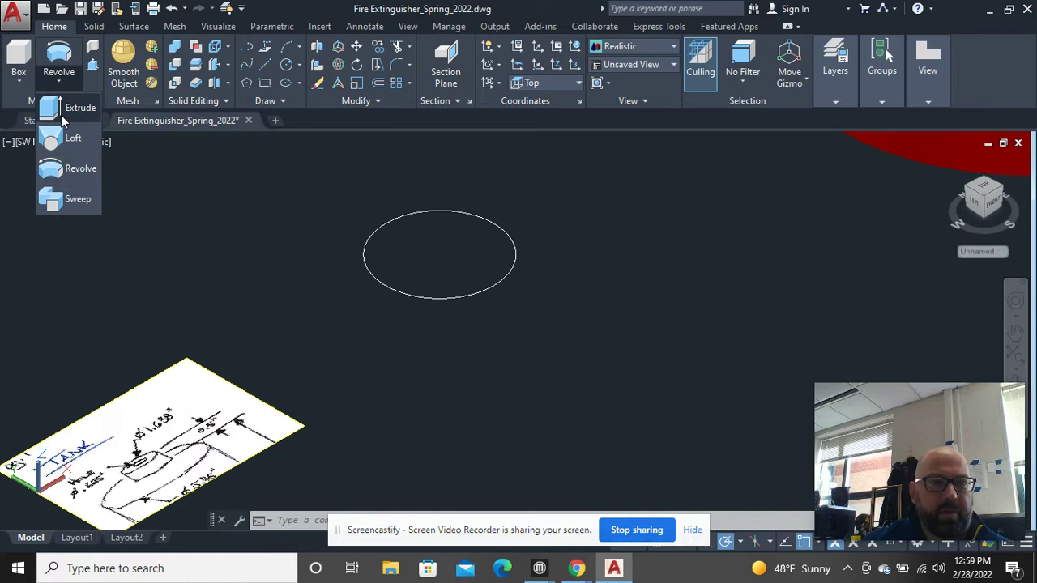
{"action": "left_click", "coordinate": [71, 107]}
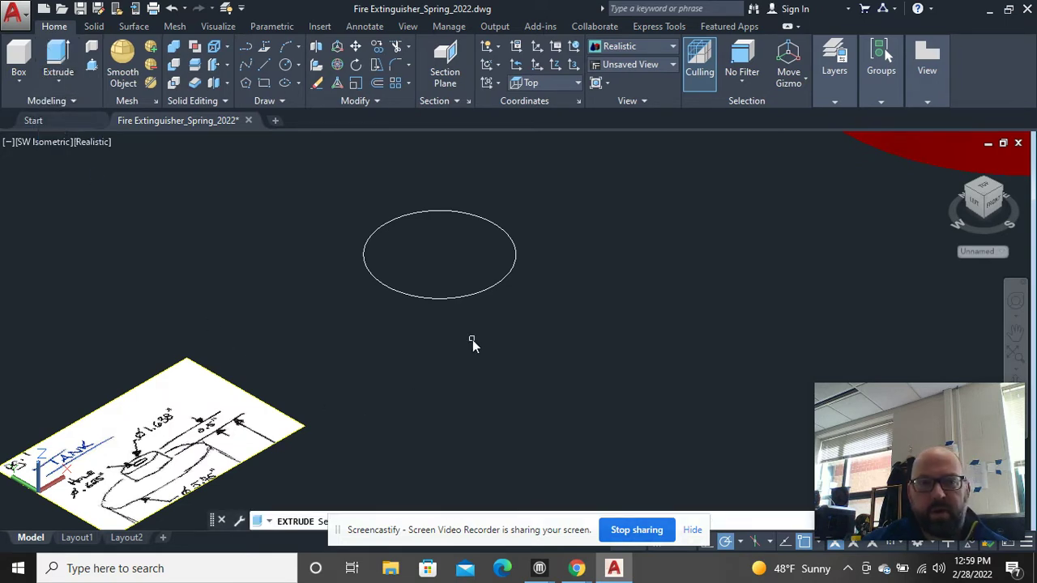
{"action": "left_click", "coordinate": [456, 298]}
{"action": "right_click", "coordinate": [456, 298]}
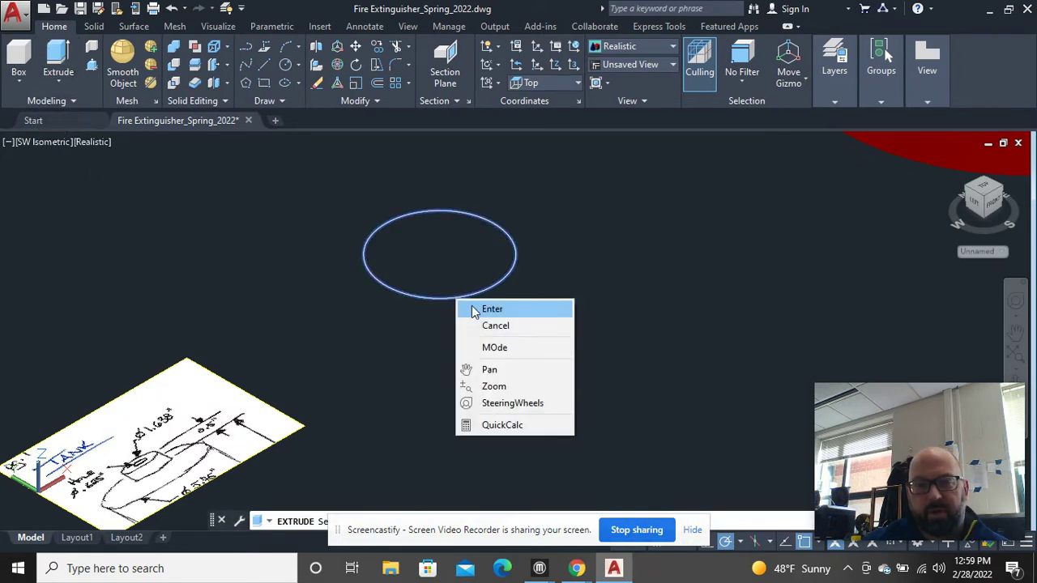
{"action": "left_click", "coordinate": [473, 306]}
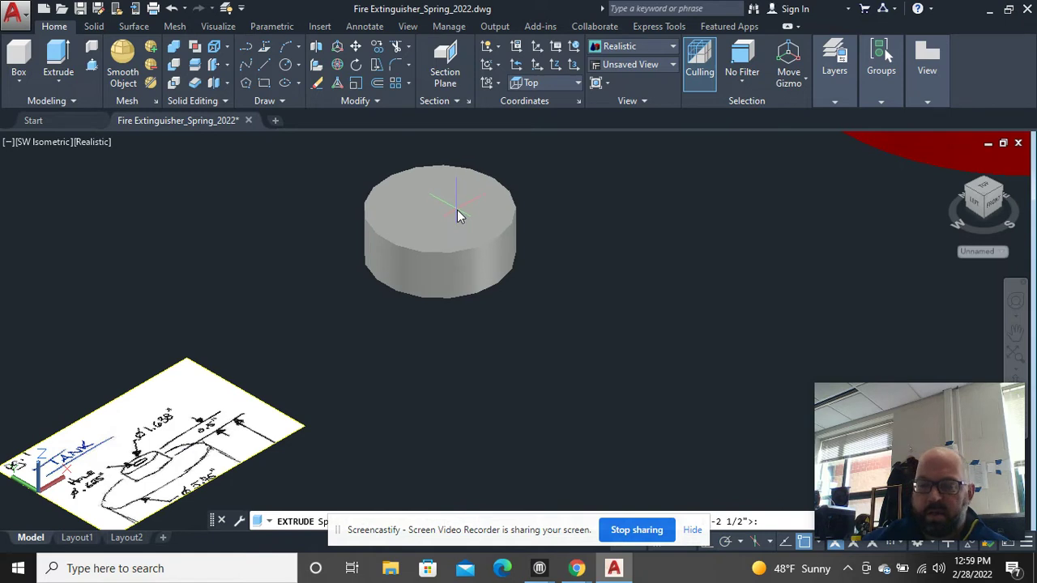
{"action": "left_click", "coordinate": [458, 215]}
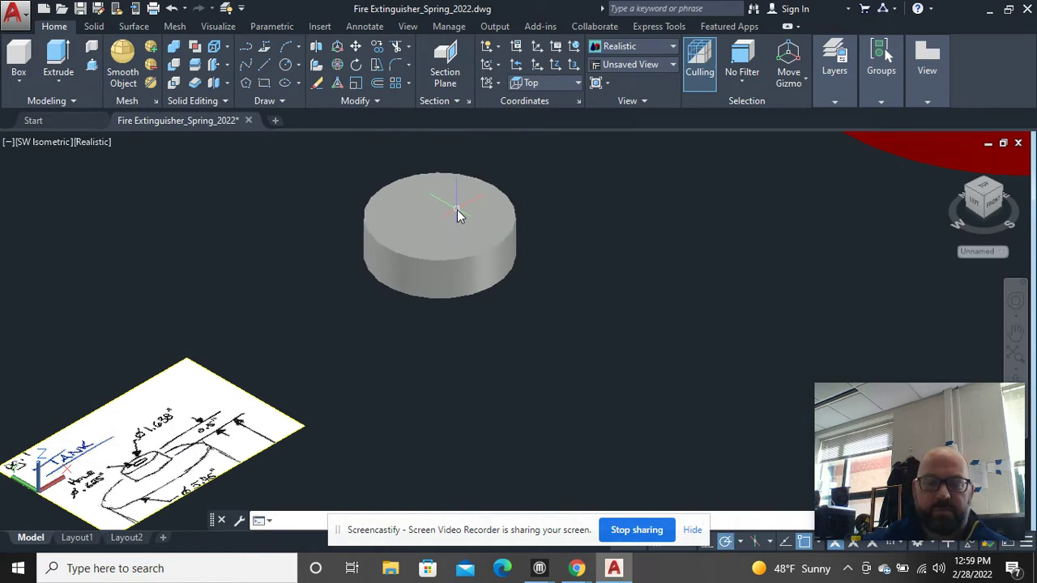
Step: Change the visual style to 2D Wireframe
{"action": "scroll", "coordinate": [459, 214], "scroll_direction": "down", "scroll_amount": 3}
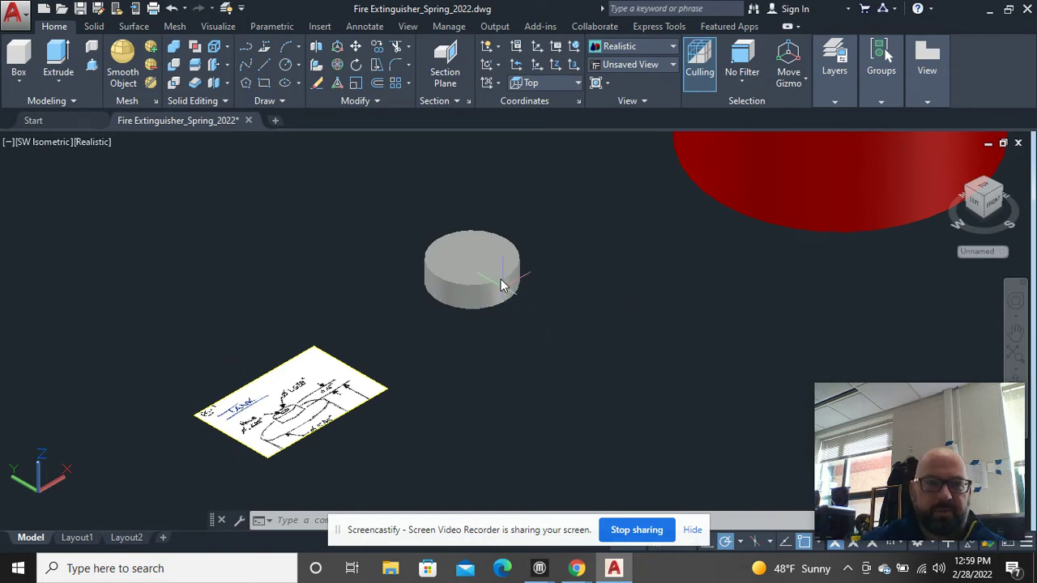
{"action": "left_click", "coordinate": [94, 142]}
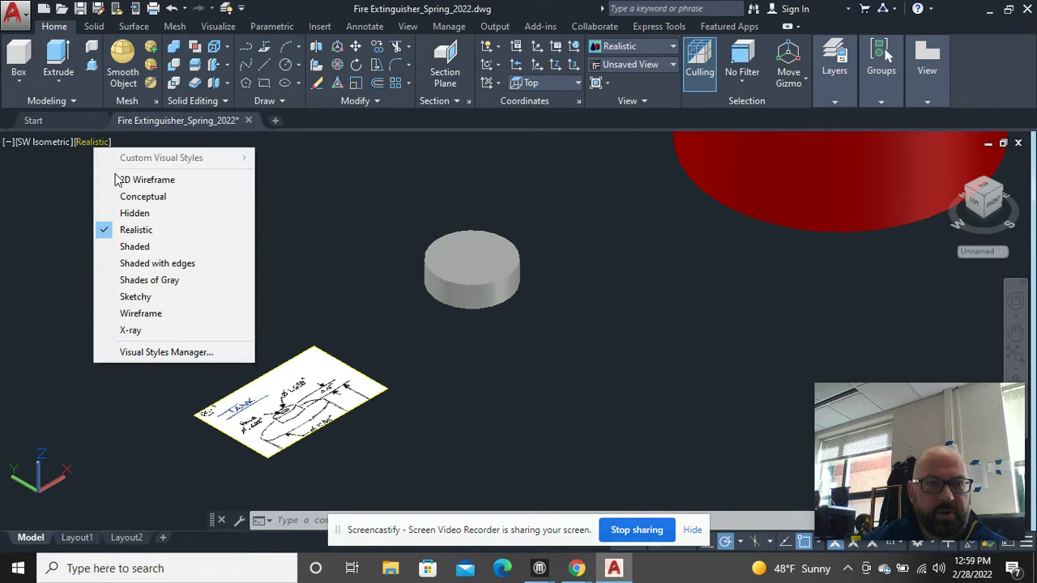
{"action": "left_click", "coordinate": [123, 180]}
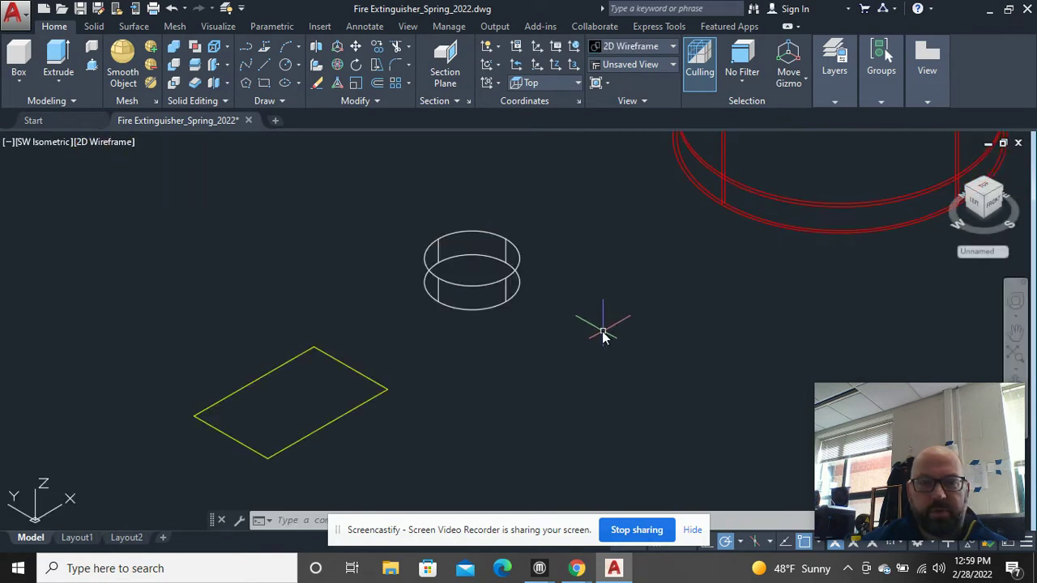
{"action": "left_click", "coordinate": [515, 271]}
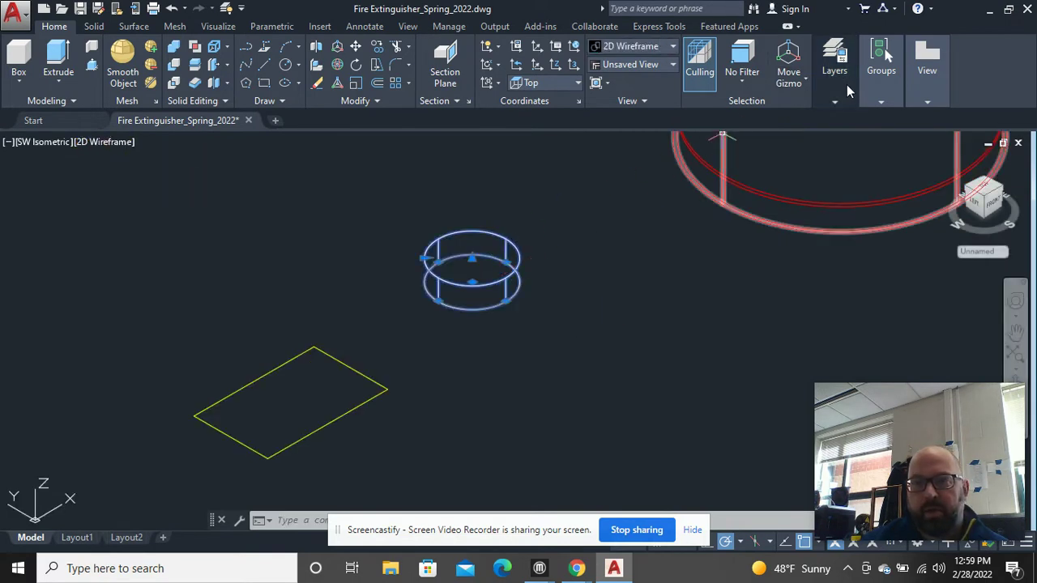
{"action": "left_click", "coordinate": [846, 84]}
{"action": "left_click", "coordinate": [881, 65]}
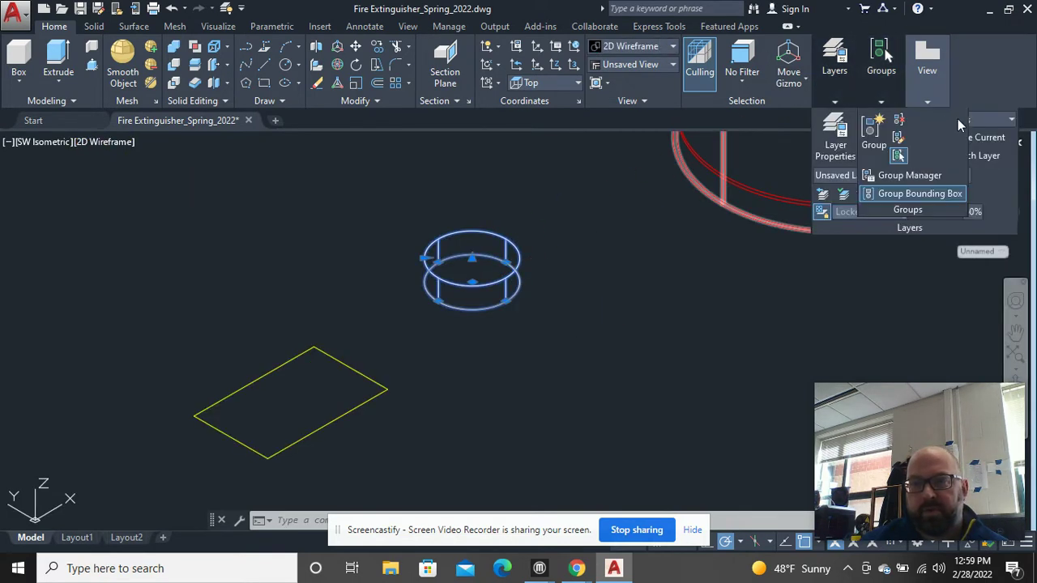
{"action": "left_click", "coordinate": [999, 121]}
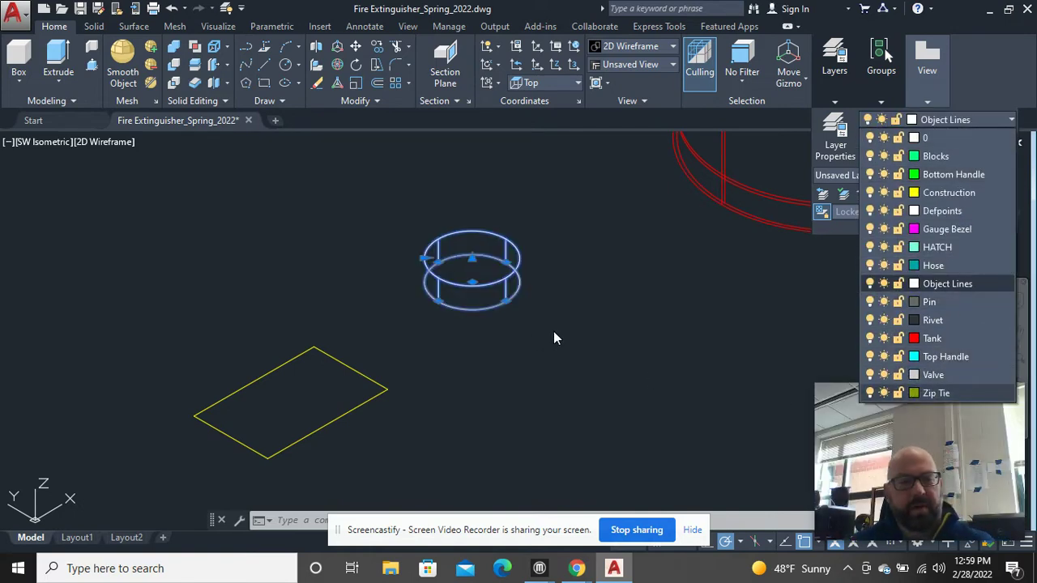
{"action": "key", "text": "Escape"}
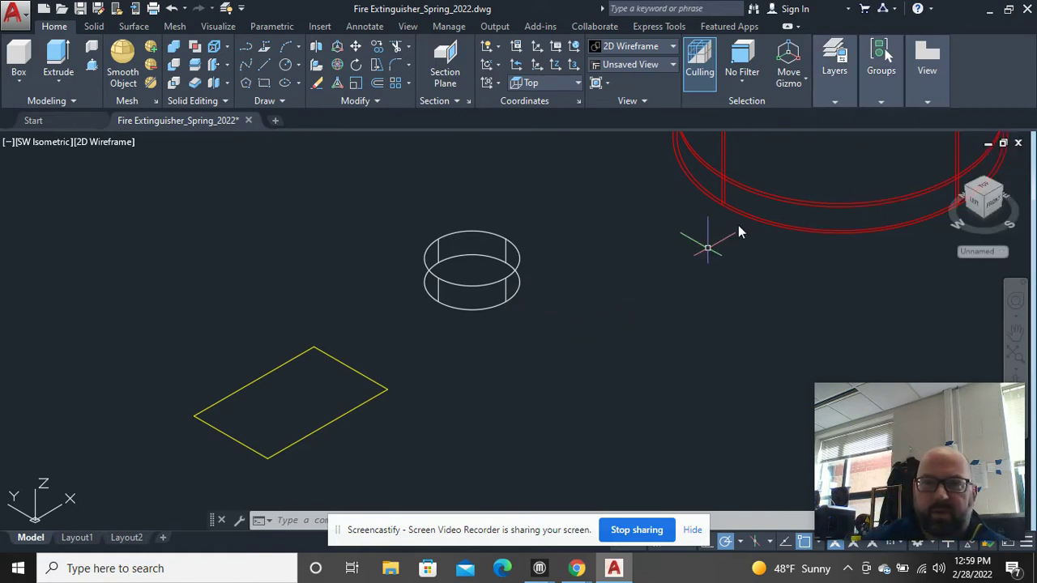
Step: Make Construction the current layer
{"action": "left_click", "coordinate": [835, 90]}
{"action": "left_click", "coordinate": [988, 123]}
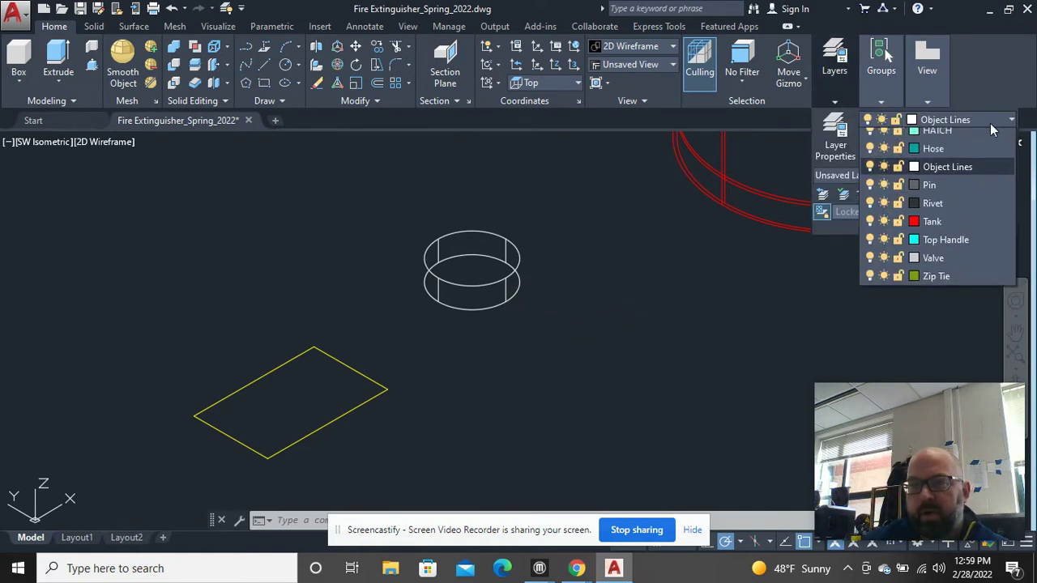
{"action": "left_click", "coordinate": [949, 192]}
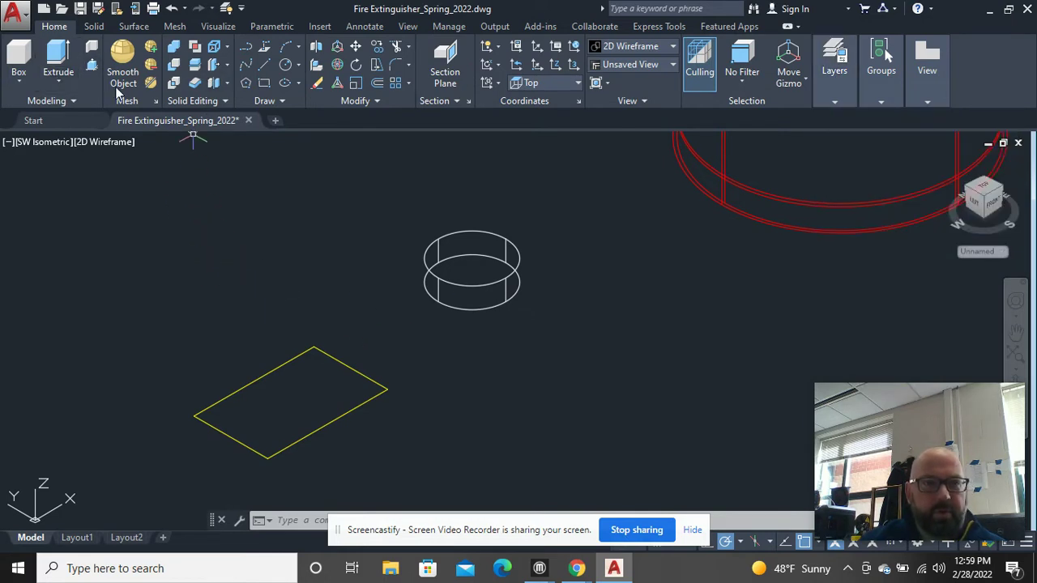
Step: Draw a circle with the reference sketch's 0.625-inch hole diameter, centred on the white disc's bottom face
{"action": "left_click", "coordinate": [285, 65]}
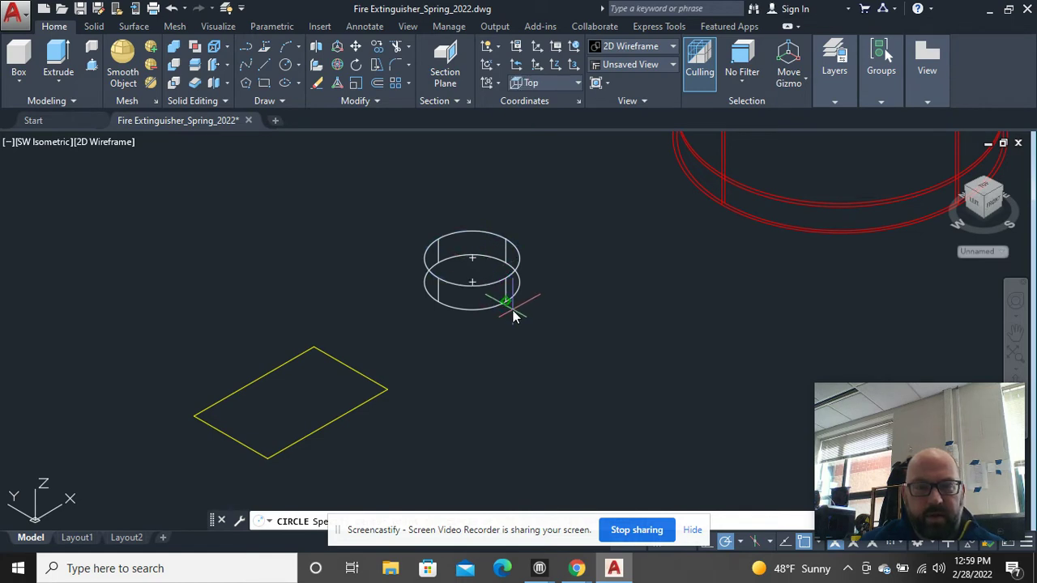
{"action": "scroll", "coordinate": [506, 306], "scroll_direction": "up", "scroll_amount": 3}
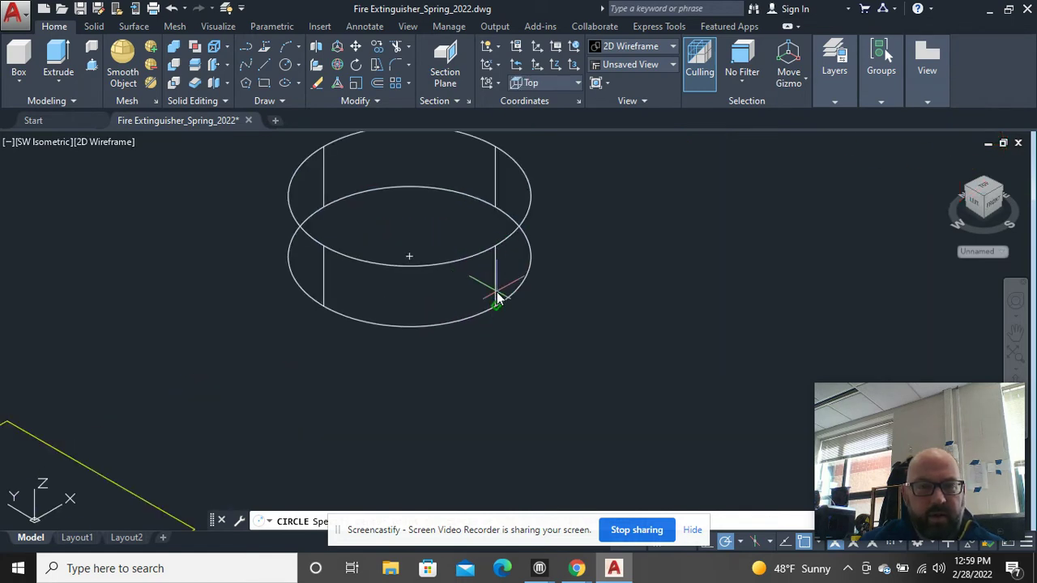
{"action": "left_click", "coordinate": [409, 256]}
{"action": "scroll", "coordinate": [407, 197], "scroll_direction": "down", "scroll_amount": 2}
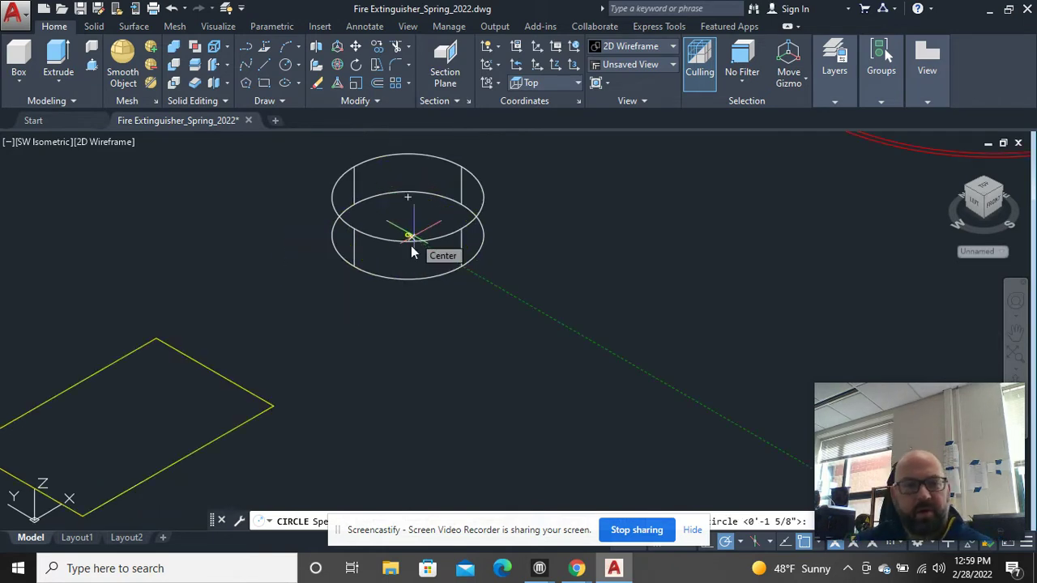
{"action": "scroll", "coordinate": [412, 243], "scroll_direction": "down", "scroll_amount": 4}
{"action": "scroll", "coordinate": [243, 326], "scroll_direction": "up", "scroll_amount": 4}
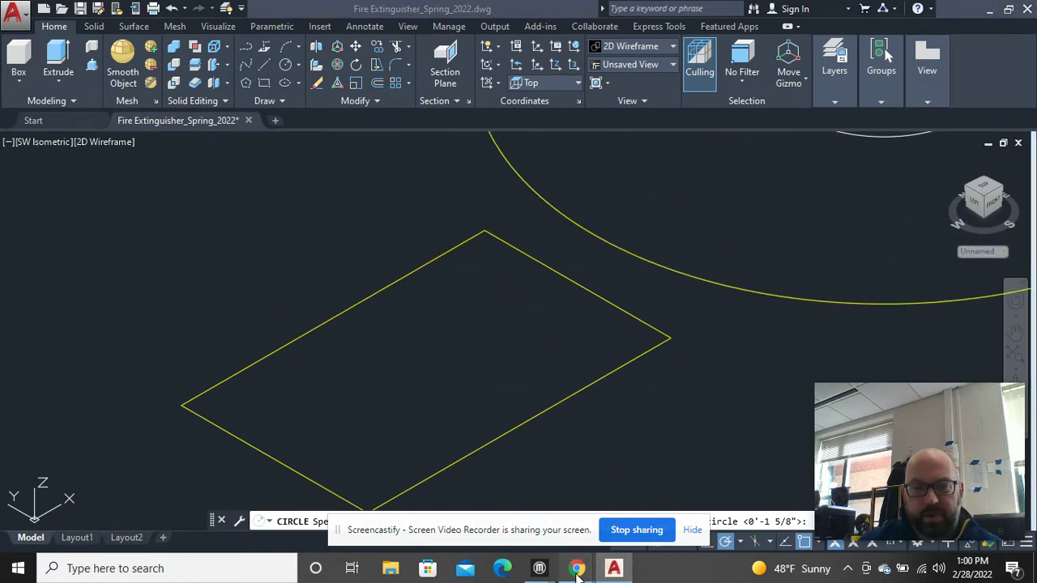
{"action": "mouse_move", "coordinate": [577, 568]}
{"action": "left_click", "coordinate": [451, 545]}
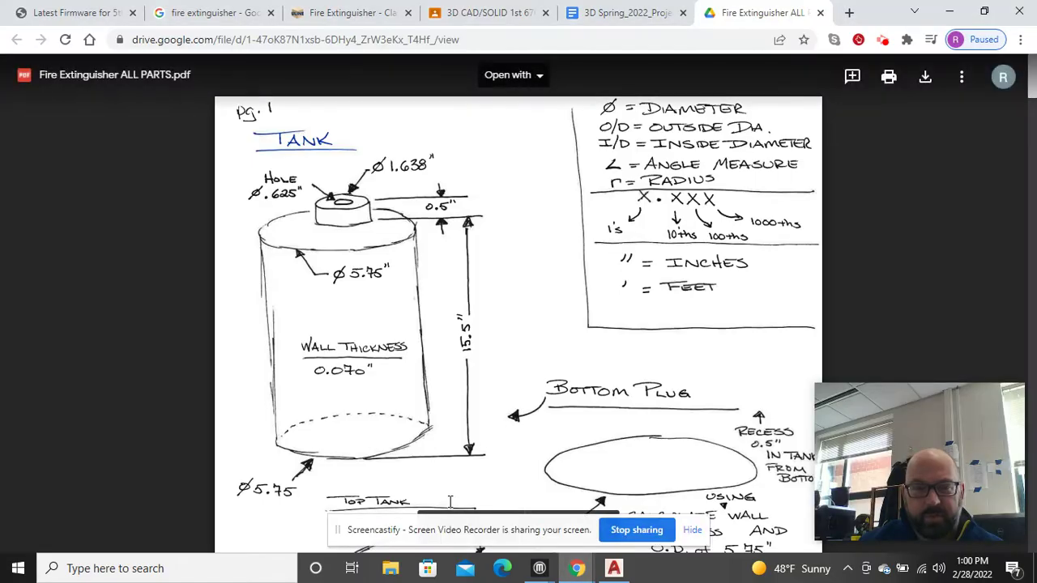
{"action": "left_click", "coordinate": [614, 568]}
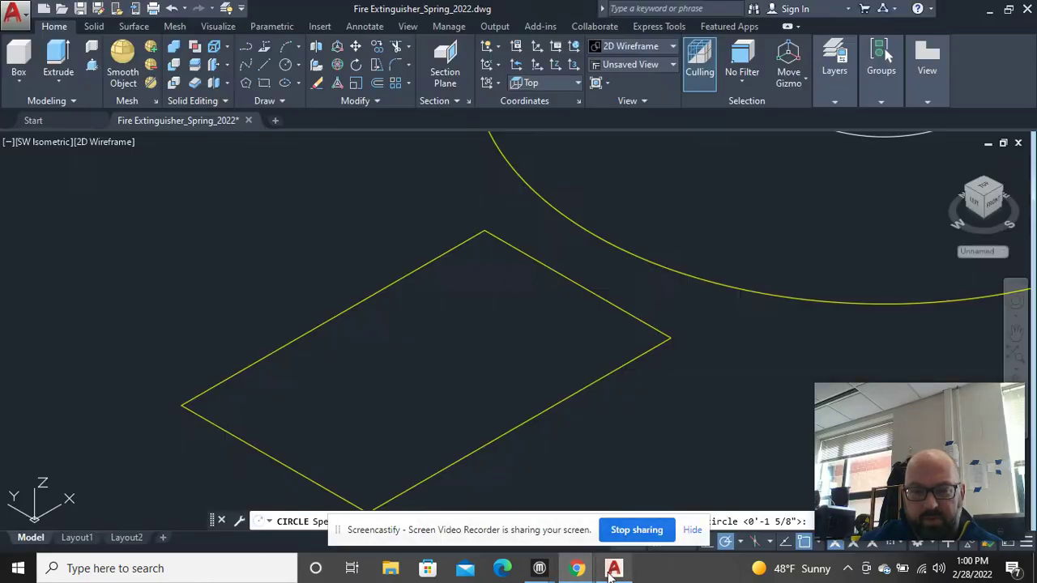
{"action": "scroll", "coordinate": [615, 249], "scroll_direction": "down", "scroll_amount": 2}
{"action": "middle_click_drag", "start_coordinate": [614, 249], "coordinate": [373, 359]}
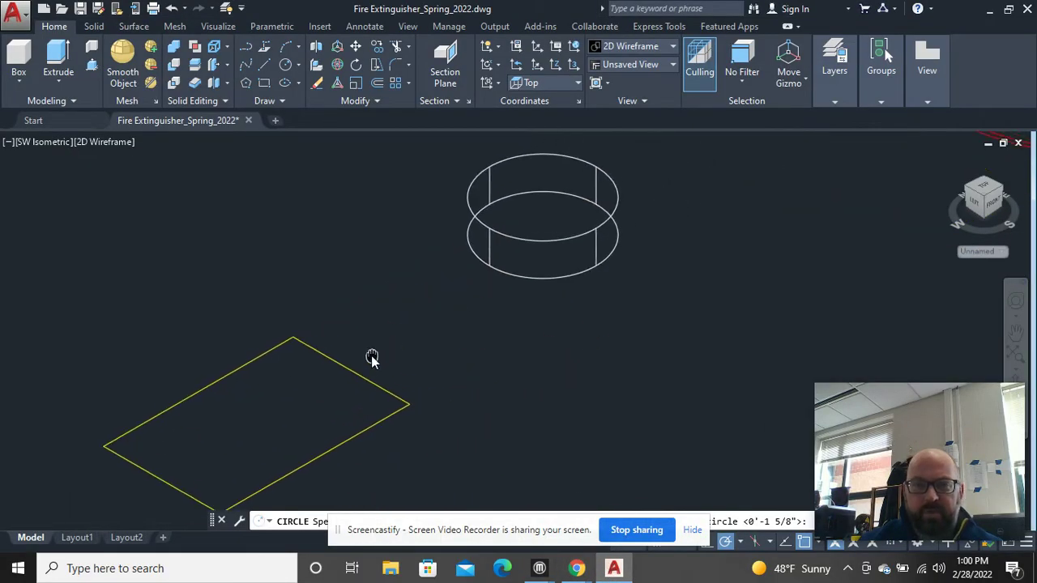
{"action": "left_click", "coordinate": [498, 266]}
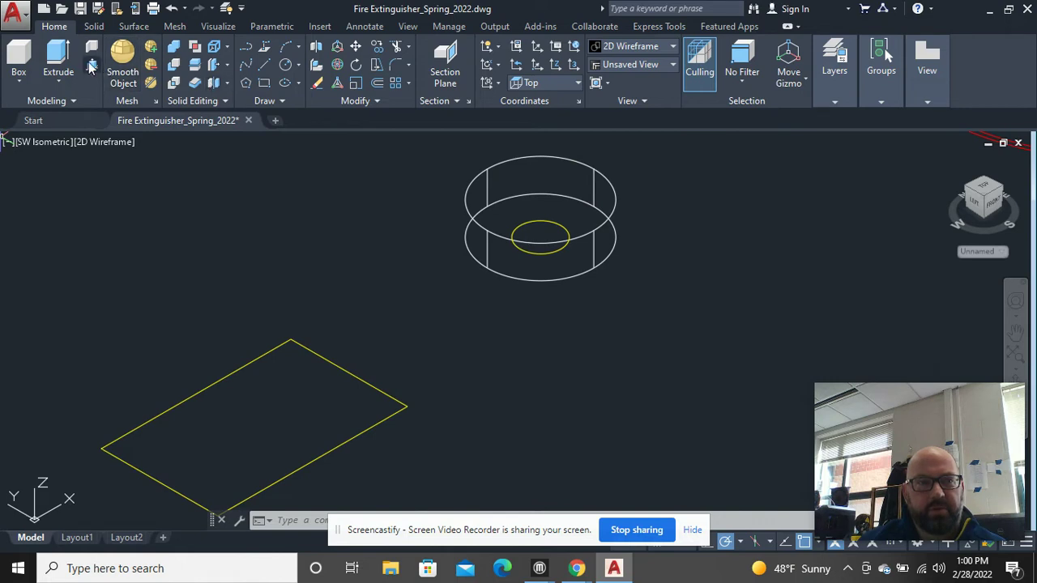
Step: Extrude the small yellow circle upward into a solid cylinder that rises well above the disc's top face
{"action": "left_click", "coordinate": [61, 54]}
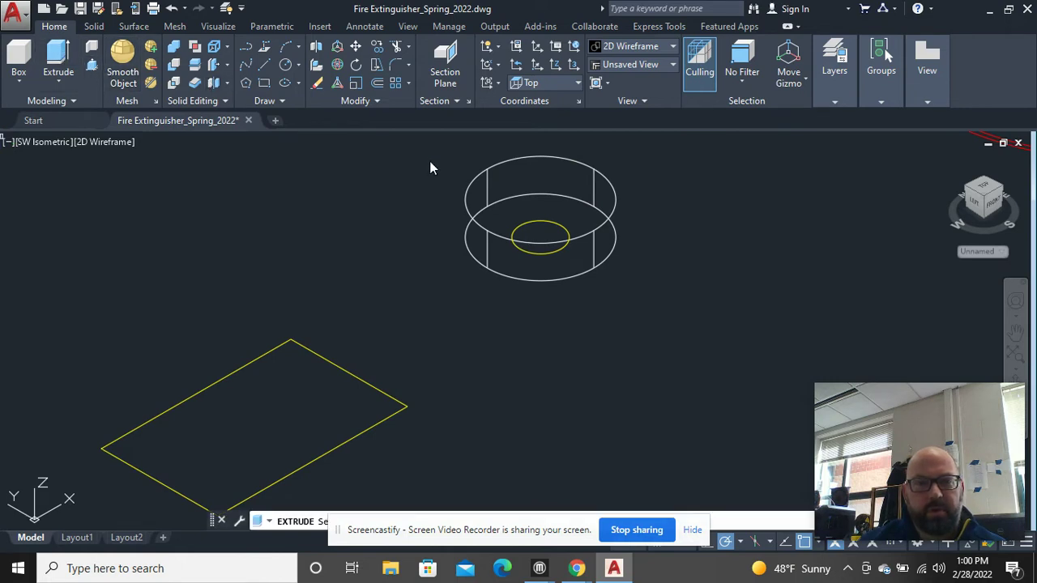
{"action": "left_click", "coordinate": [552, 253]}
{"action": "right_click", "coordinate": [552, 253]}
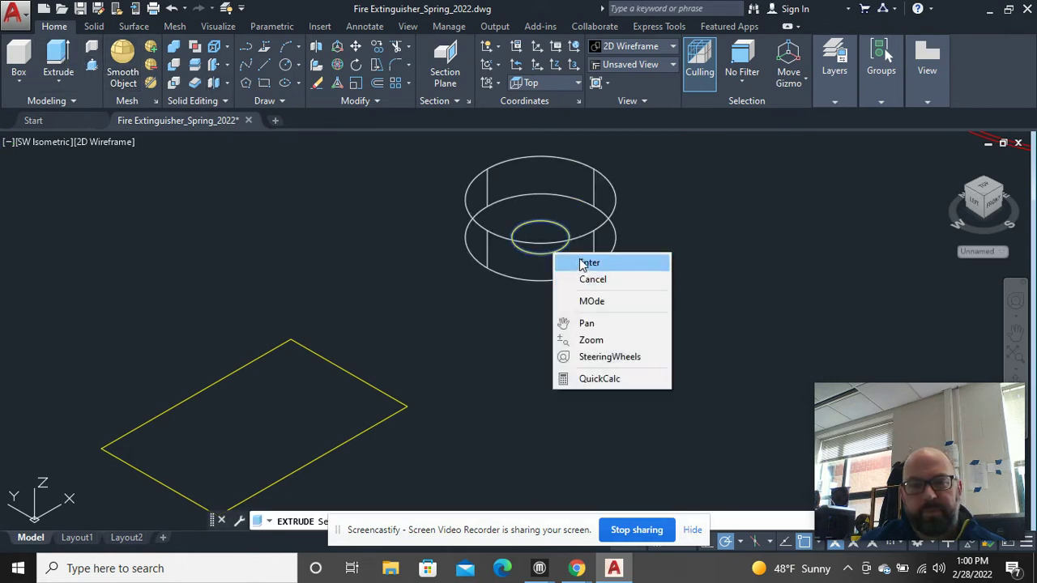
{"action": "left_click", "coordinate": [578, 262]}
{"action": "middle_click_drag", "start_coordinate": [540, 164], "coordinate": [516, 275]}
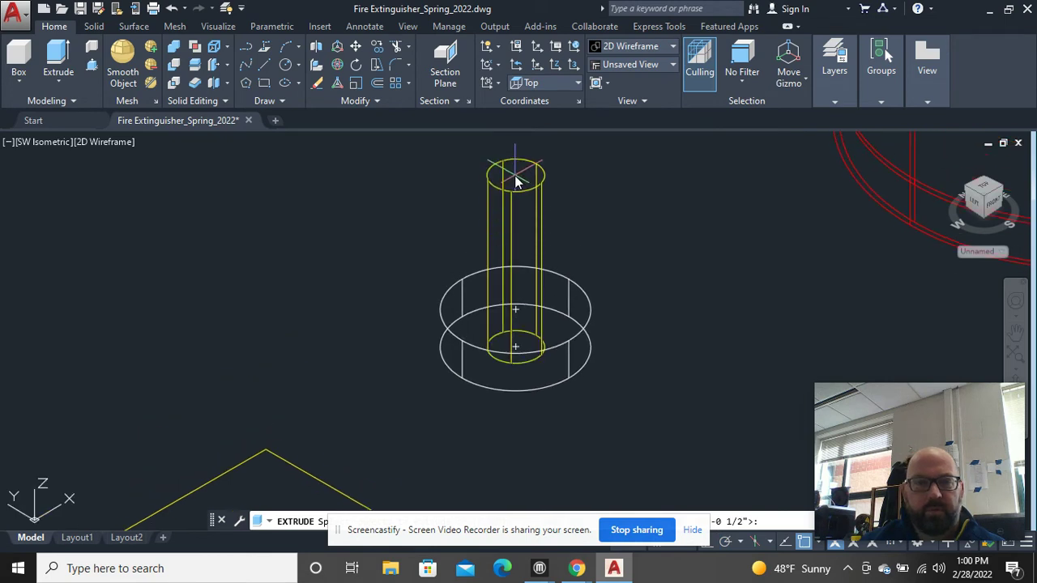
{"action": "left_click", "coordinate": [514, 175]}
{"action": "scroll", "coordinate": [595, 243], "scroll_direction": "down", "scroll_amount": 3}
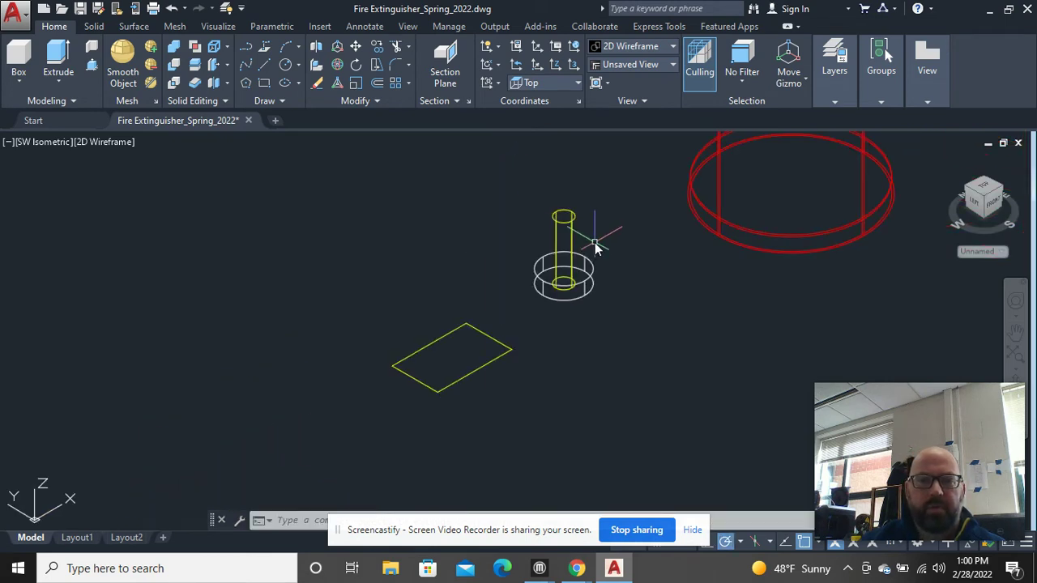
{"action": "left_click", "coordinate": [593, 286]}
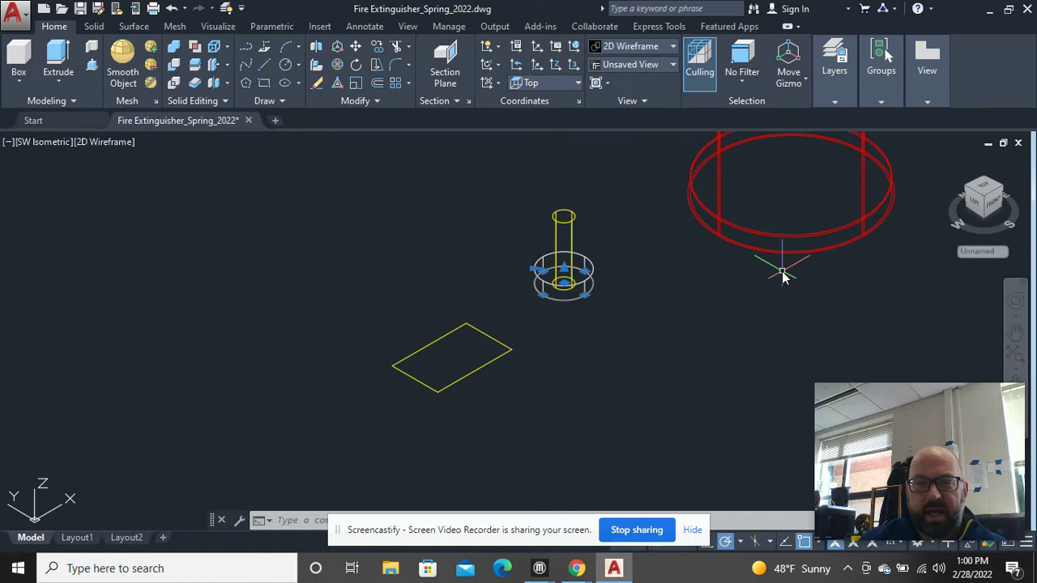
{"action": "left_click", "coordinate": [565, 225]}
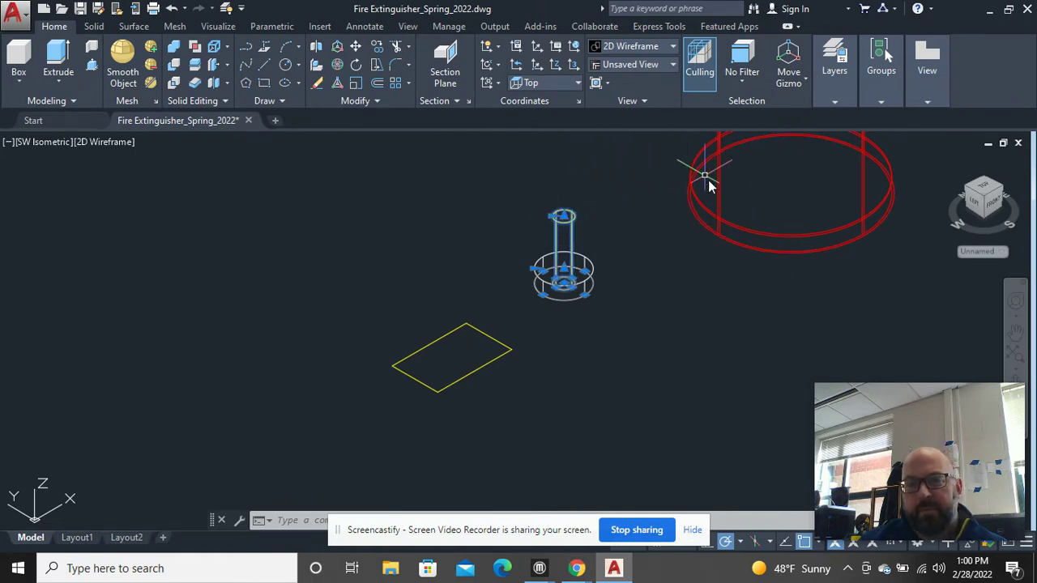
{"action": "key", "text": "Escape"}
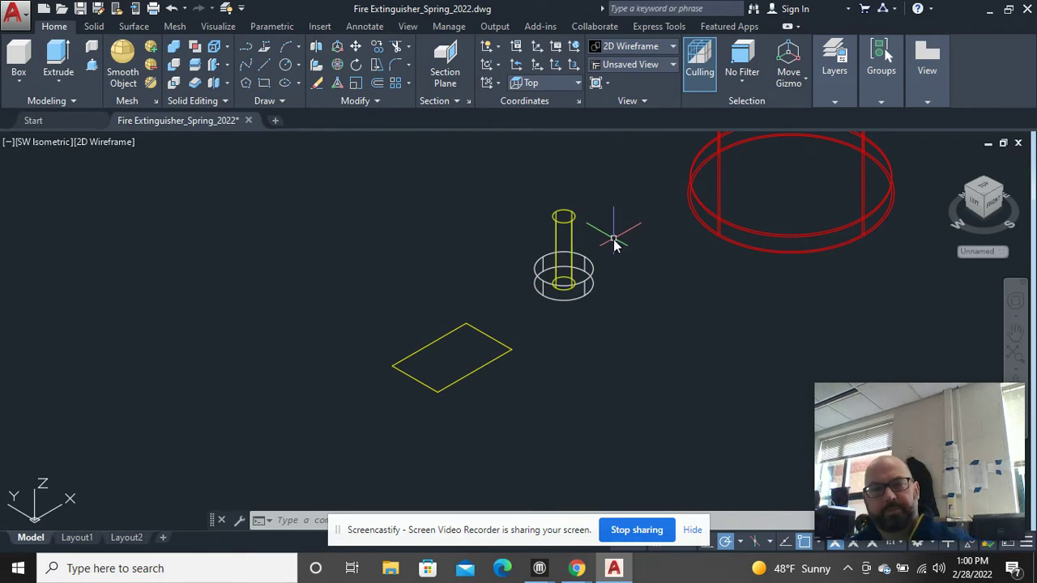
Step: Delete the yellow construction rectangle beside the disc
{"action": "scroll", "coordinate": [613, 243], "scroll_direction": "down", "scroll_amount": 2}
{"action": "left_click_drag", "start_coordinate": [551, 387], "coordinate": [477, 297]}
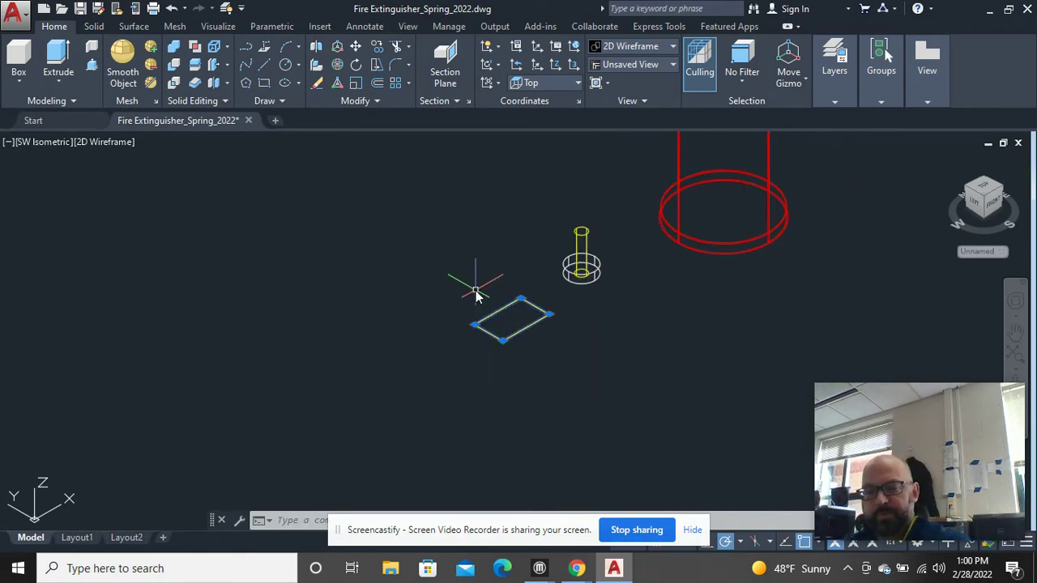
{"action": "key", "text": "Delete"}
Step: Show the model in the Realistic visual style and examine the disc with its cylinder and the tank's domed top
{"action": "middle_click_drag", "start_coordinate": [513, 283], "coordinate": [386, 412]}
{"action": "scroll", "coordinate": [473, 391], "scroll_direction": "up", "scroll_amount": 3}
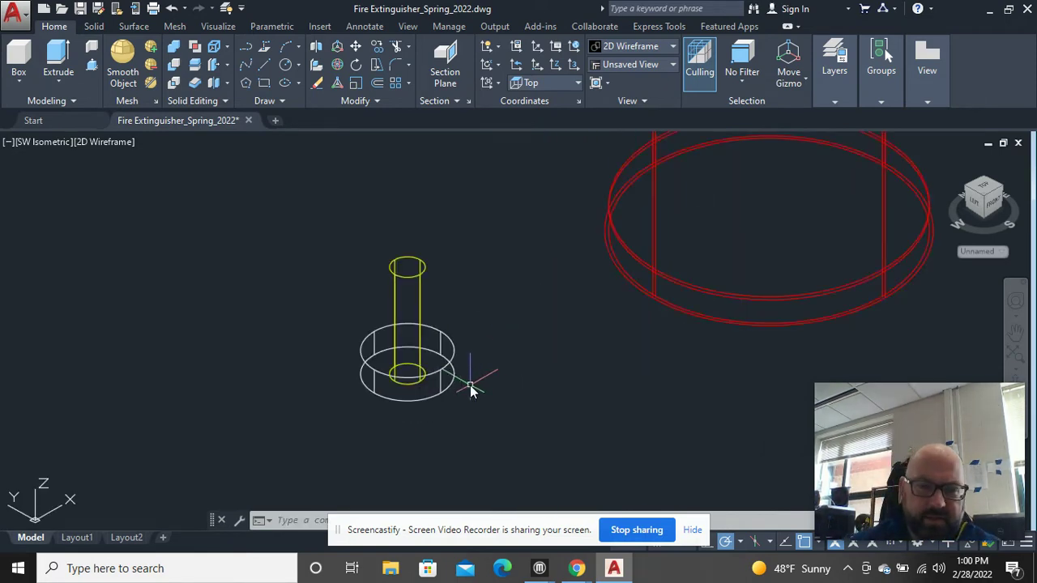
{"action": "scroll", "coordinate": [454, 381], "scroll_direction": "up", "scroll_amount": 2}
{"action": "scroll", "coordinate": [376, 248], "scroll_direction": "up", "scroll_amount": 2}
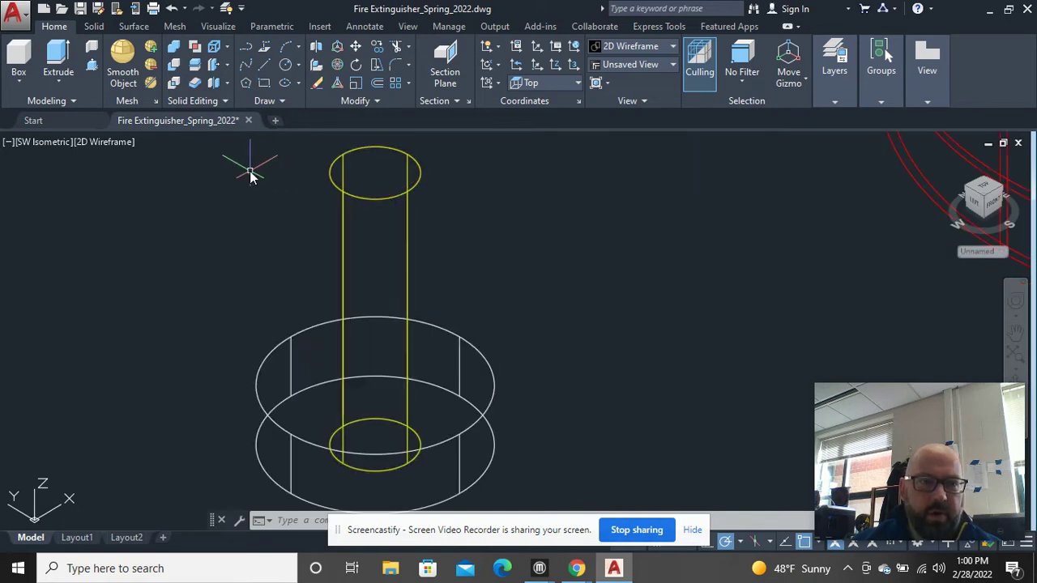
{"action": "left_click", "coordinate": [97, 143]}
{"action": "left_click", "coordinate": [124, 181]}
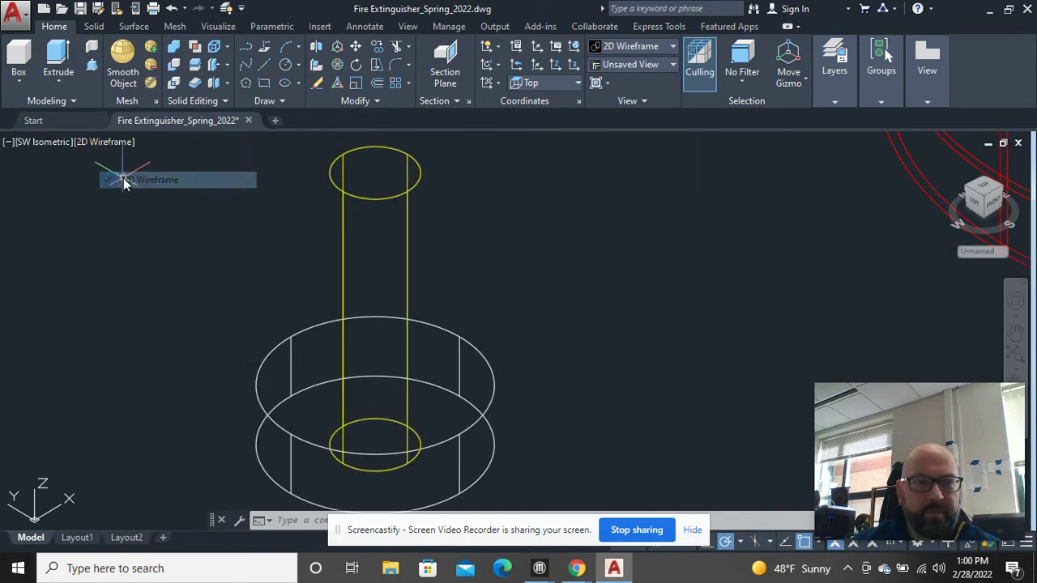
{"action": "left_click", "coordinate": [114, 142]}
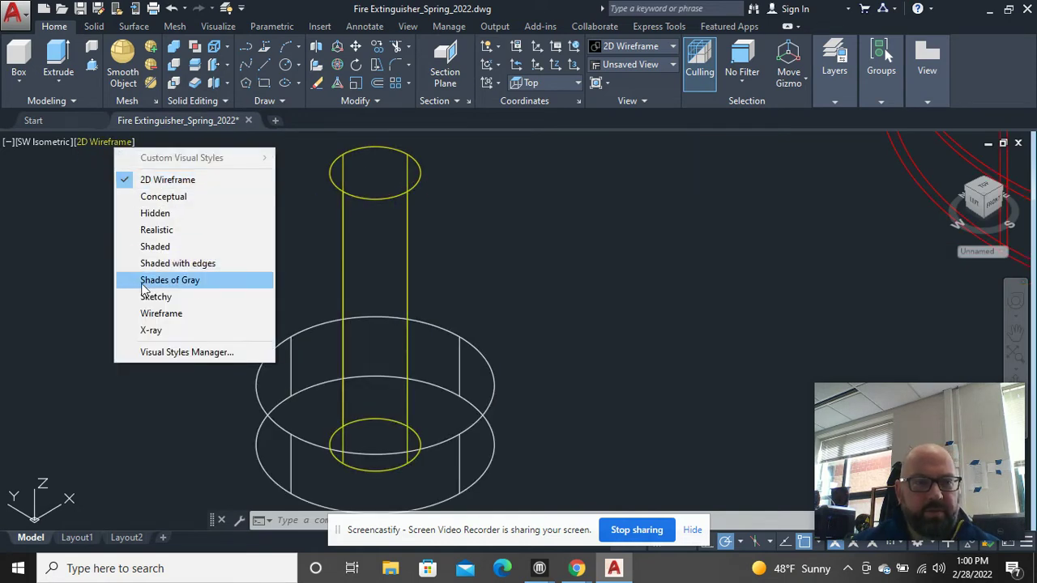
{"action": "left_click", "coordinate": [162, 230]}
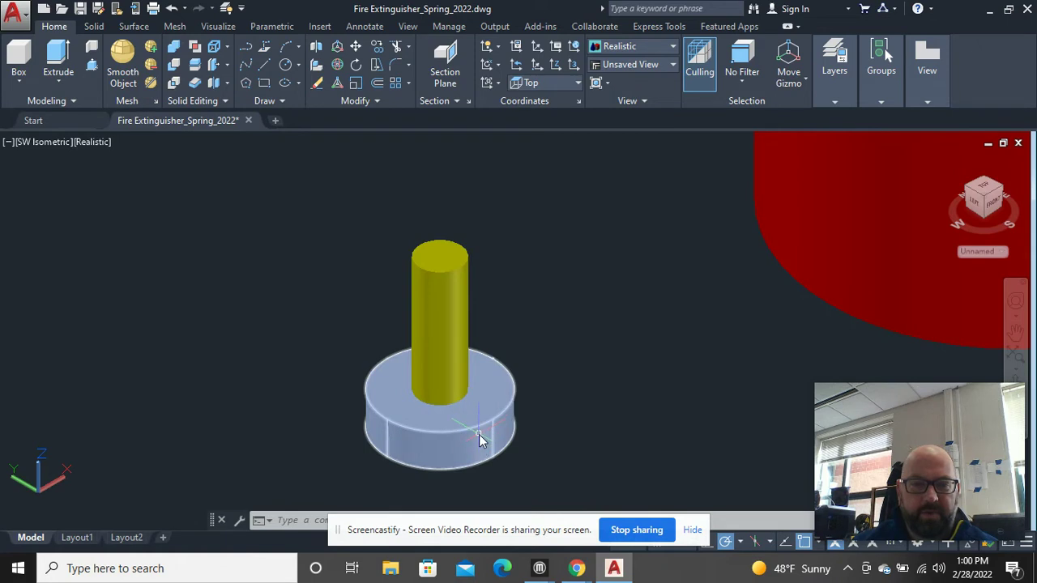
{"action": "mouse_move", "coordinate": [479, 434]}
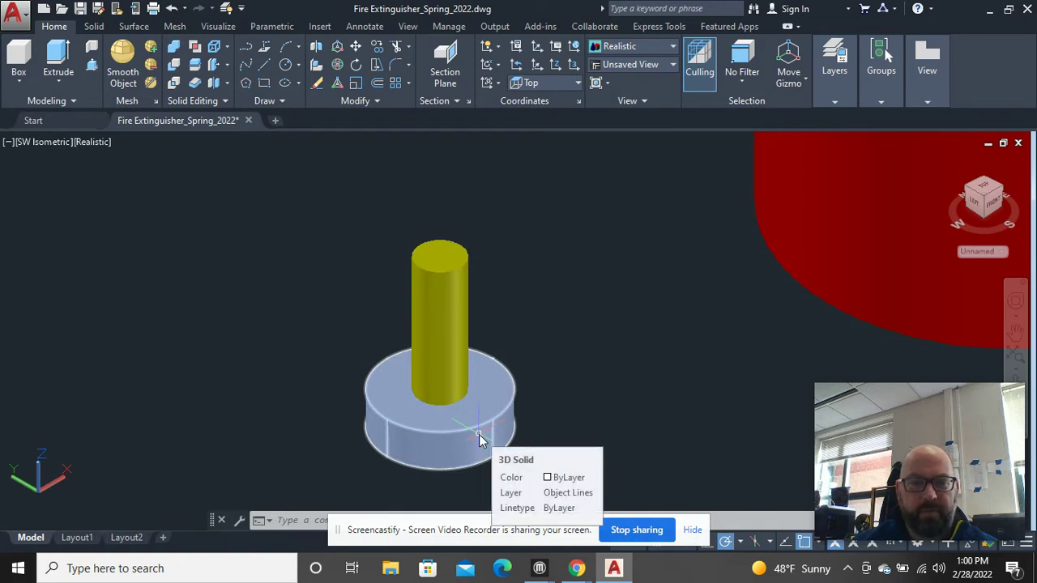
{"action": "scroll", "coordinate": [524, 423], "scroll_direction": "down", "scroll_amount": 6}
{"action": "middle_click_drag", "start_coordinate": [544, 370], "coordinate": [496, 490]}
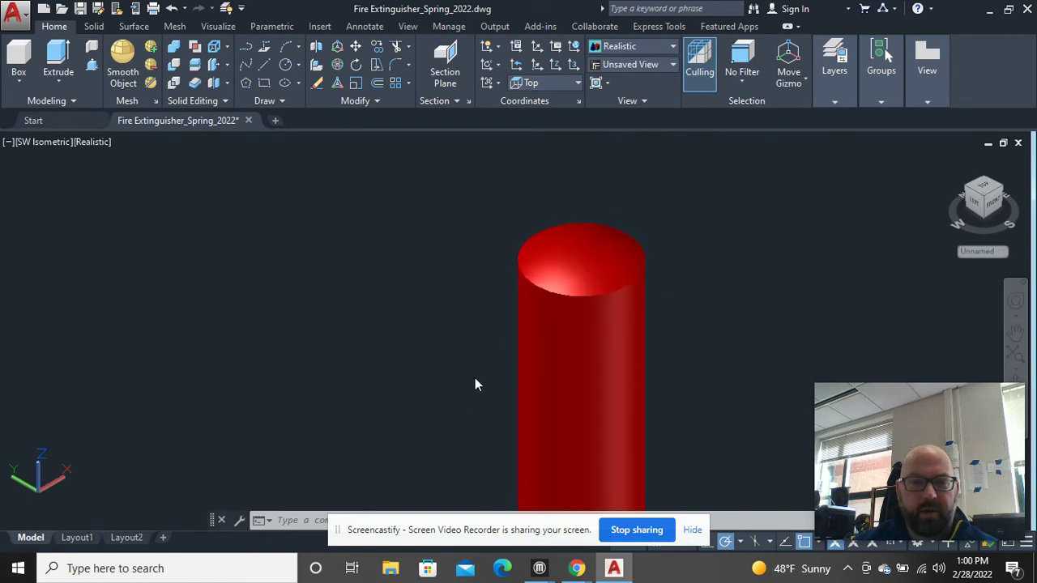
{"action": "middle_click_drag", "start_coordinate": [474, 378], "coordinate": [484, 278]}
{"action": "scroll", "coordinate": [462, 456], "scroll_direction": "up", "scroll_amount": 3}
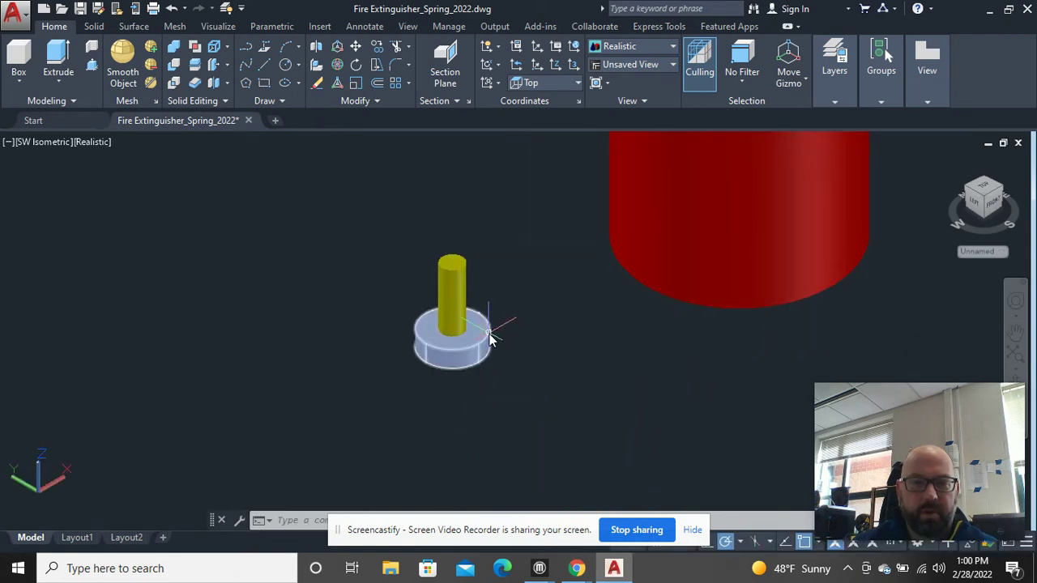
Step: Return to the 2D Wireframe style and move the disc by its bottom centre onto the upper end of the dome's vertical centre line
{"action": "left_click", "coordinate": [93, 144]}
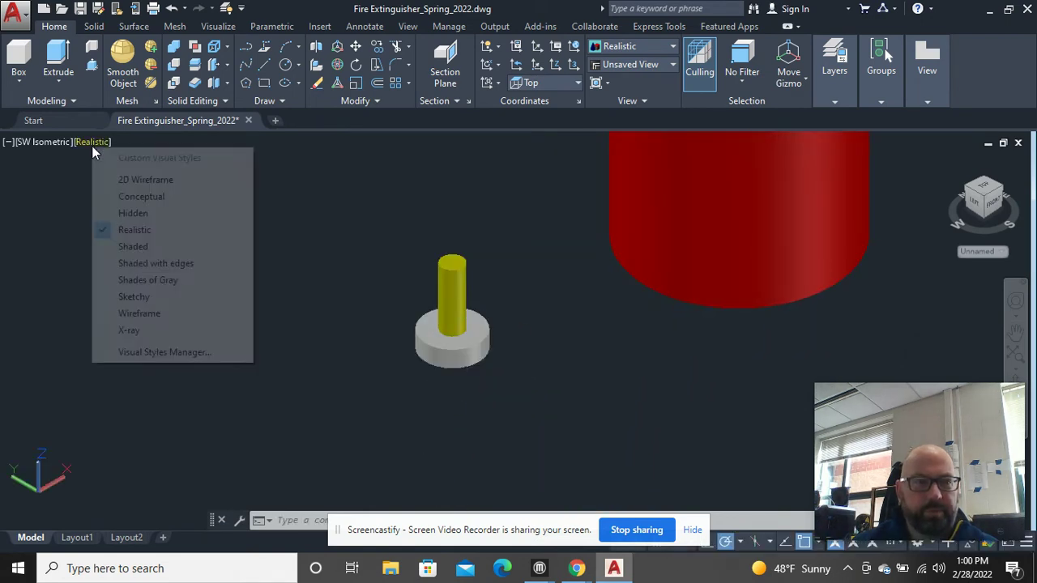
{"action": "left_click", "coordinate": [143, 176]}
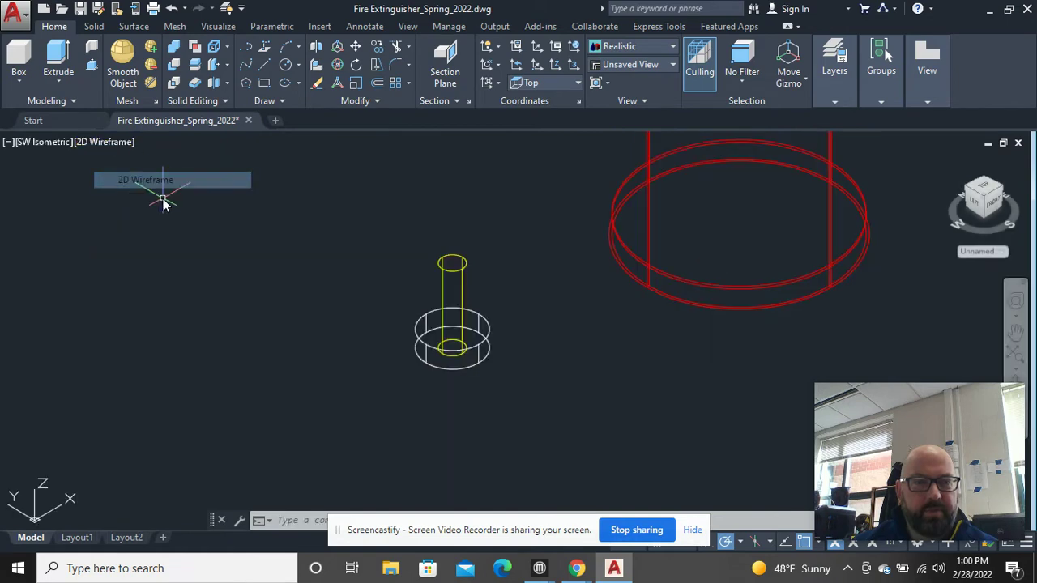
{"action": "left_click", "coordinate": [485, 365]}
{"action": "right_click", "coordinate": [486, 308]}
{"action": "left_click", "coordinate": [511, 291]}
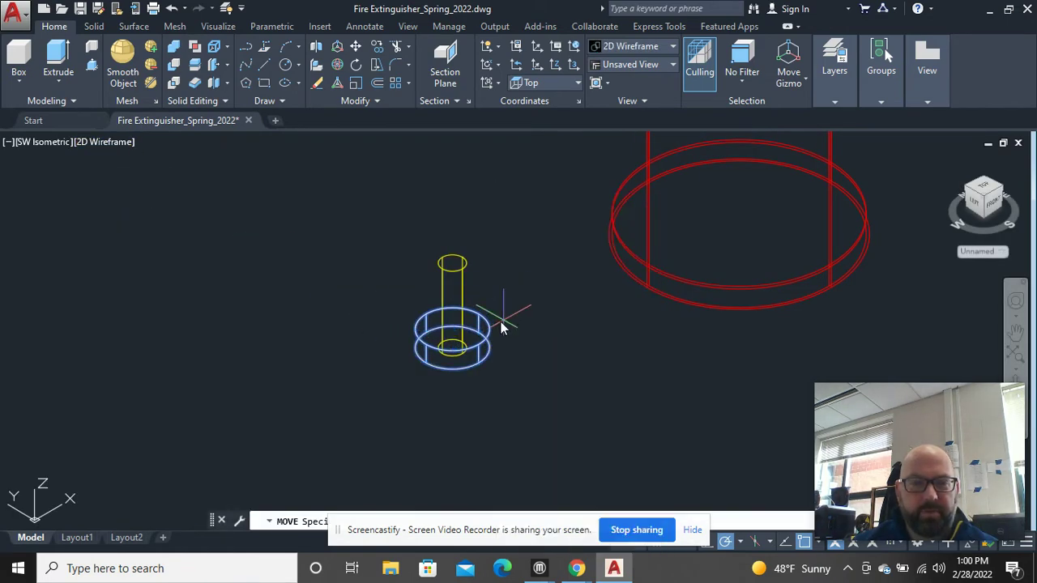
{"action": "left_click", "coordinate": [453, 348]}
{"action": "scroll", "coordinate": [629, 280], "scroll_direction": "down", "scroll_amount": 2}
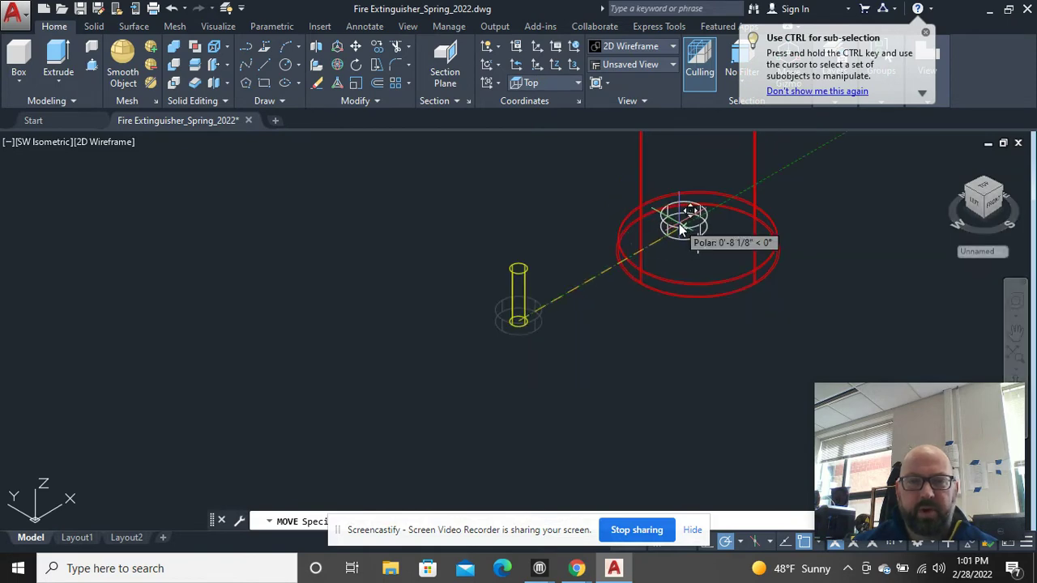
{"action": "scroll", "coordinate": [668, 243], "scroll_direction": "down", "scroll_amount": 2}
{"action": "scroll", "coordinate": [652, 276], "scroll_direction": "up", "scroll_amount": 2}
{"action": "scroll", "coordinate": [616, 207], "scroll_direction": "up", "scroll_amount": 4}
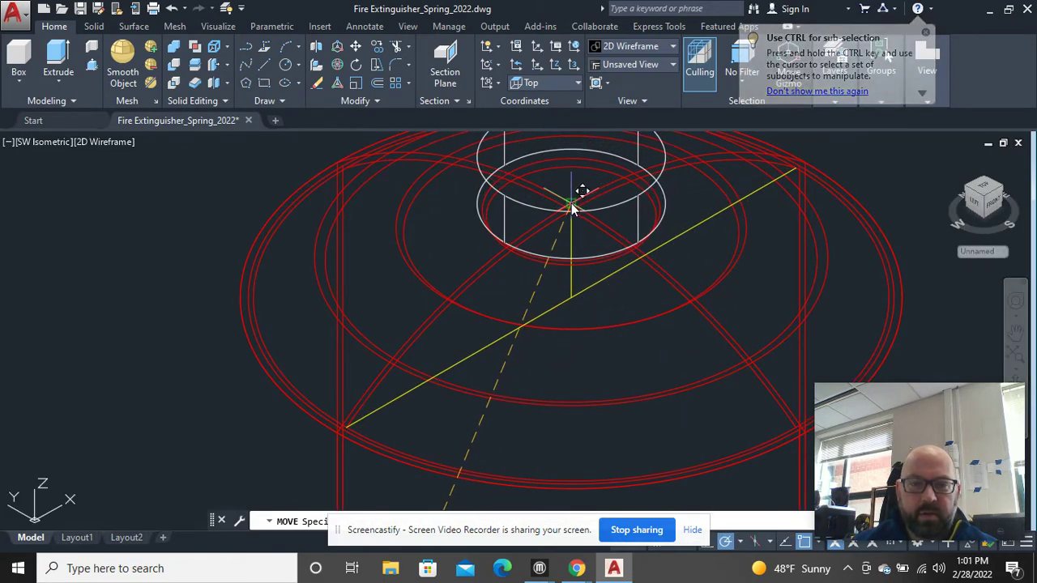
{"action": "left_click", "coordinate": [571, 208]}
Step: Move the disc 1/4 inch straight down along Z so it sinks into the tank's dome
{"action": "scroll", "coordinate": [648, 316], "scroll_direction": "down", "scroll_amount": 3}
{"action": "middle_click_drag", "start_coordinate": [625, 329], "coordinate": [580, 224], "text": "shift"}
{"action": "scroll", "coordinate": [577, 227], "scroll_direction": "up", "scroll_amount": 2}
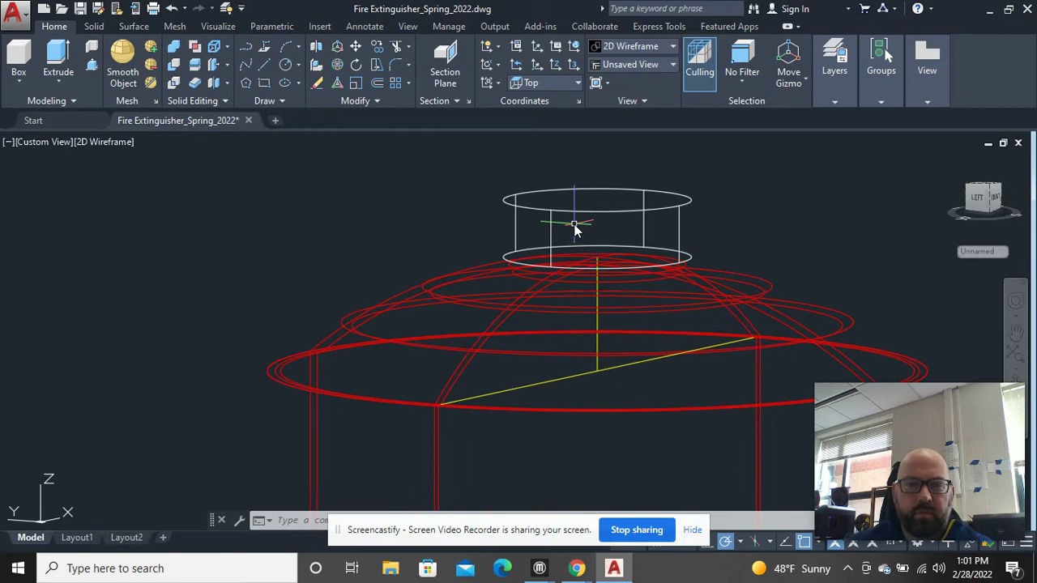
{"action": "scroll", "coordinate": [579, 229], "scroll_direction": "up", "scroll_amount": 1}
{"action": "scroll", "coordinate": [583, 234], "scroll_direction": "up", "scroll_amount": 1}
{"action": "left_click", "coordinate": [544, 279]}
{"action": "left_click", "coordinate": [369, 154]}
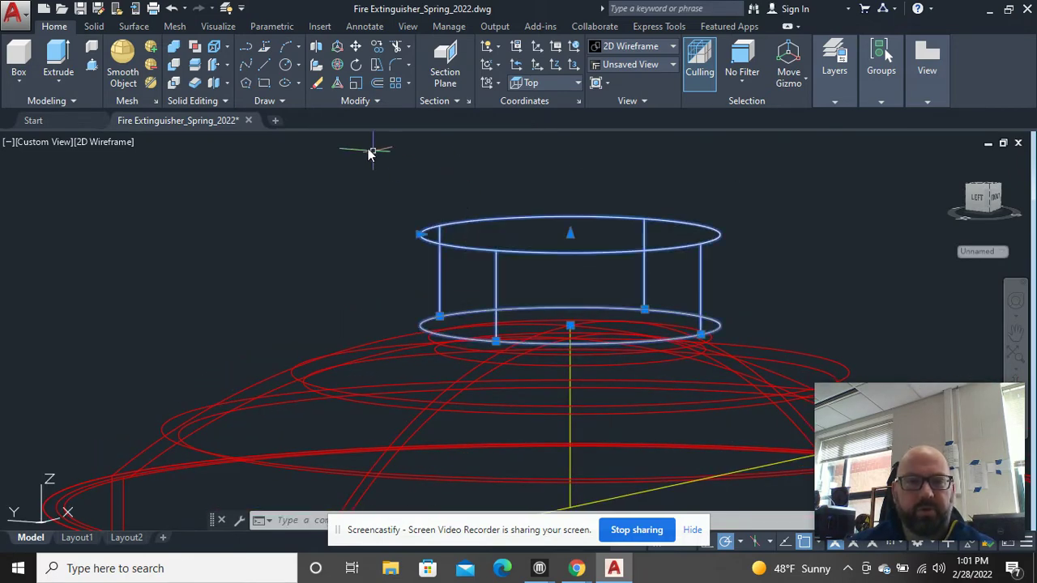
{"action": "left_click", "coordinate": [354, 47]}
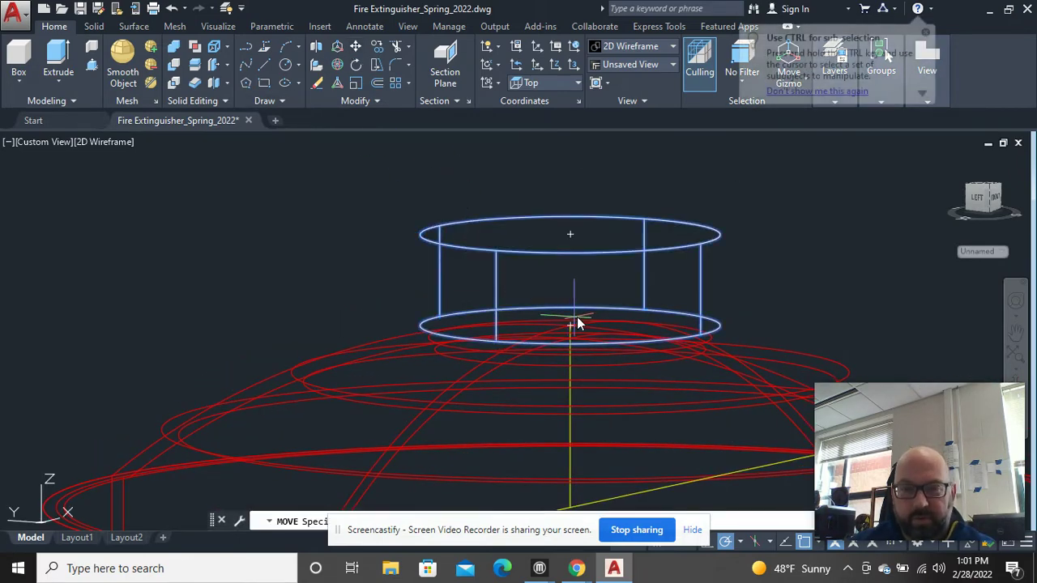
{"action": "left_click", "coordinate": [571, 235]}
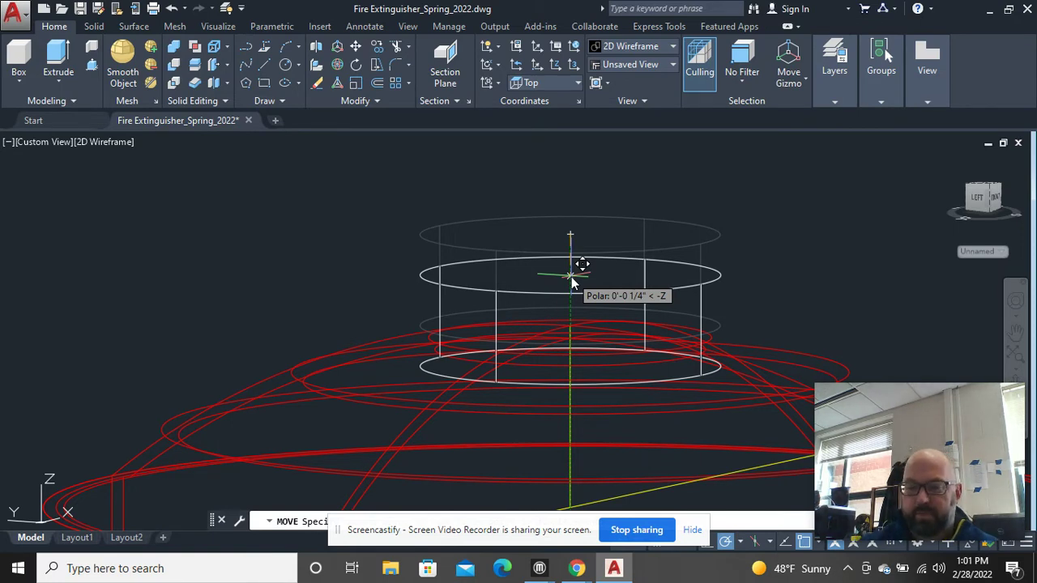
{"action": "left_click", "coordinate": [571, 276]}
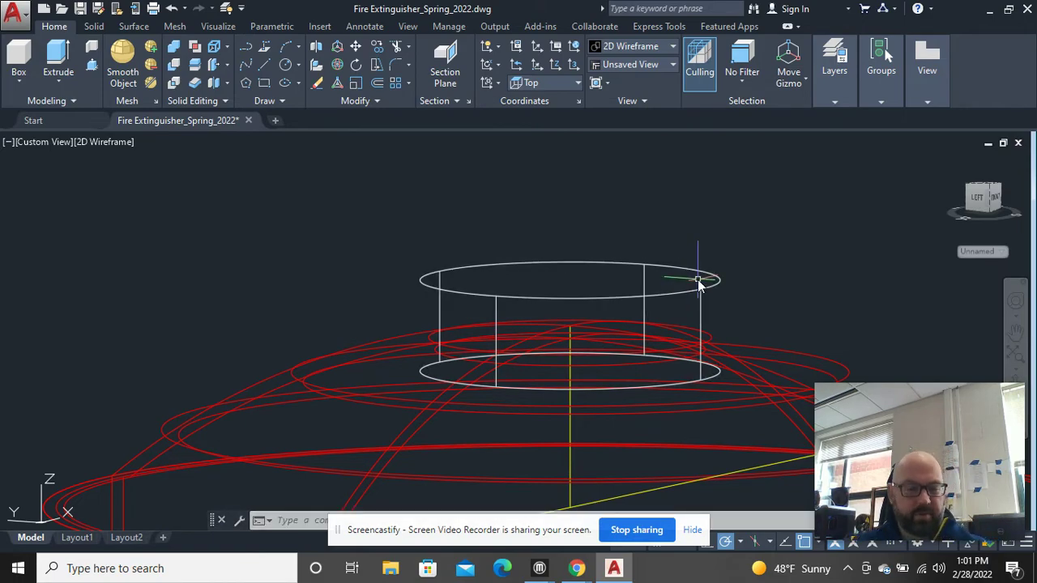
{"action": "middle_click_drag", "start_coordinate": [699, 280], "coordinate": [648, 335], "text": "shift"}
{"action": "scroll", "coordinate": [450, 131], "scroll_direction": "up", "scroll_amount": 2}
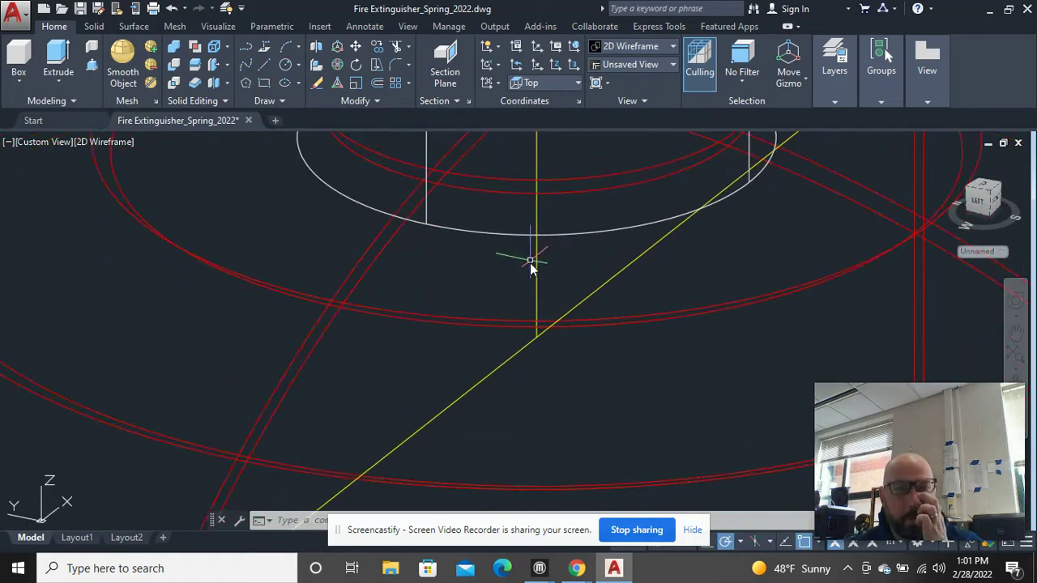
Step: Show the model in the Realistic visual style and examine how the disc sits on the tank's dome
{"action": "scroll", "coordinate": [530, 264], "scroll_direction": "down", "scroll_amount": 3}
{"action": "left_click", "coordinate": [105, 141]}
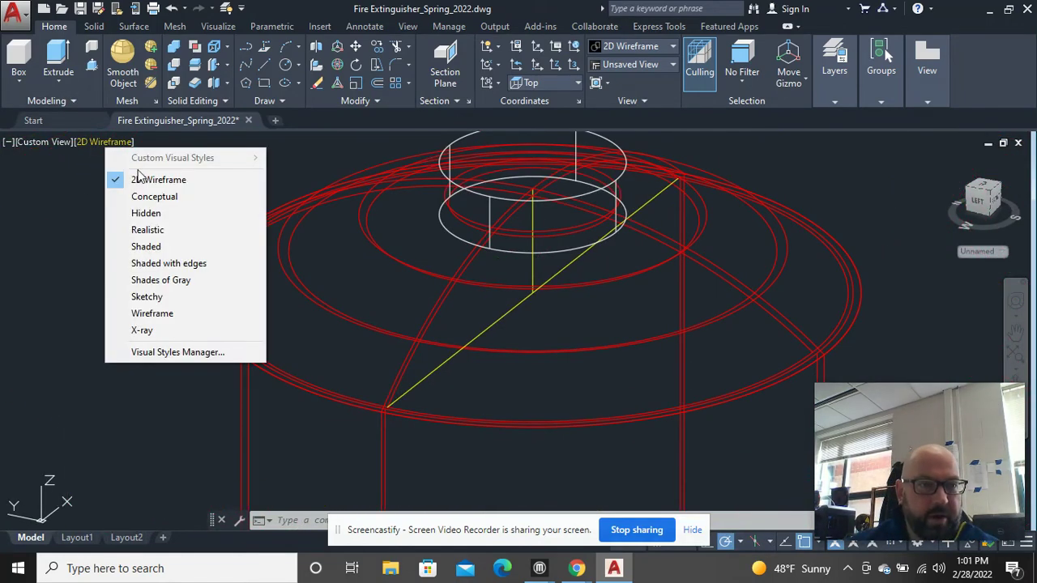
{"action": "left_click", "coordinate": [148, 230]}
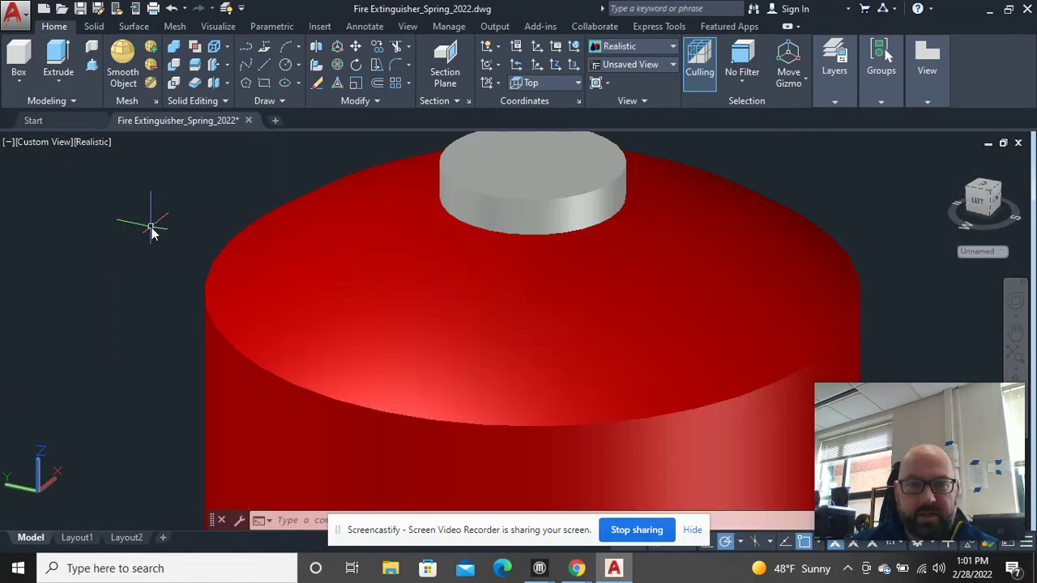
{"action": "scroll", "coordinate": [84, 254], "scroll_direction": "down", "scroll_amount": 4}
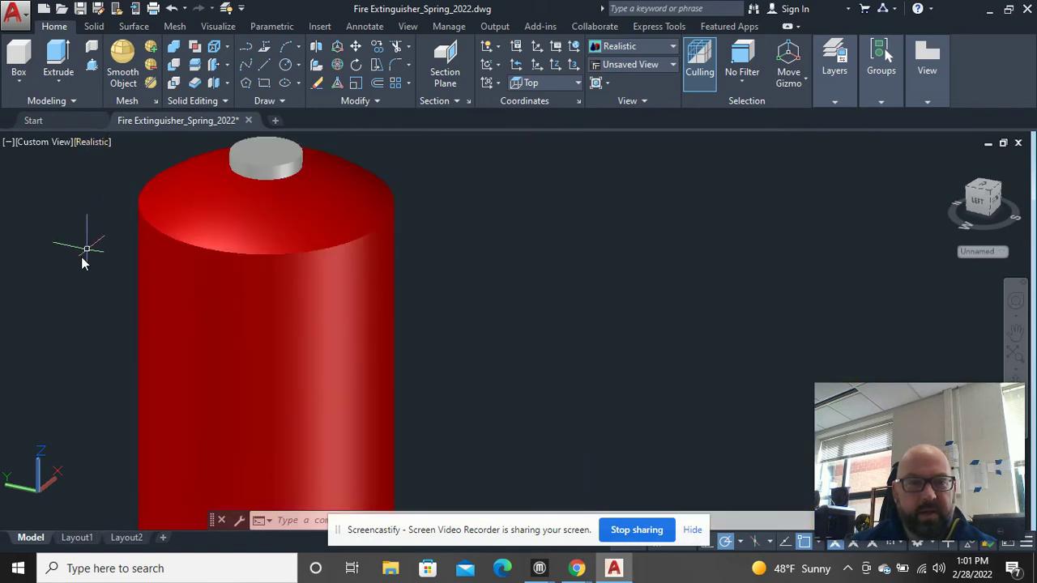
{"action": "middle_click_drag", "start_coordinate": [84, 254], "coordinate": [530, 210]}
{"action": "scroll", "coordinate": [530, 212], "scroll_direction": "down", "scroll_amount": 2}
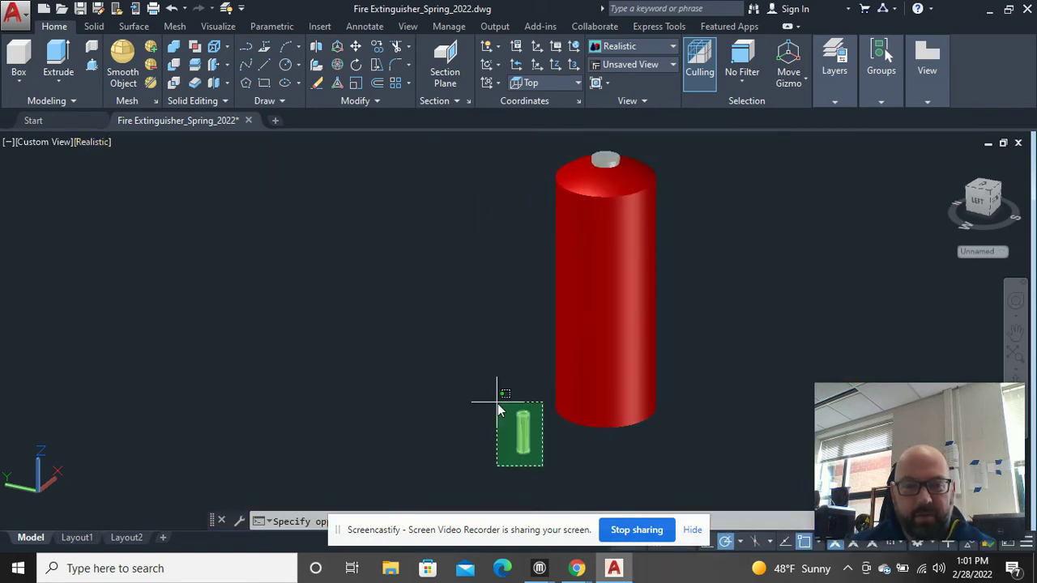
Step: Return to the 2D Wireframe style and move the small yellow cylinder by its bottom centre onto the centre of the disc's top face
{"action": "left_click", "coordinate": [523, 429]}
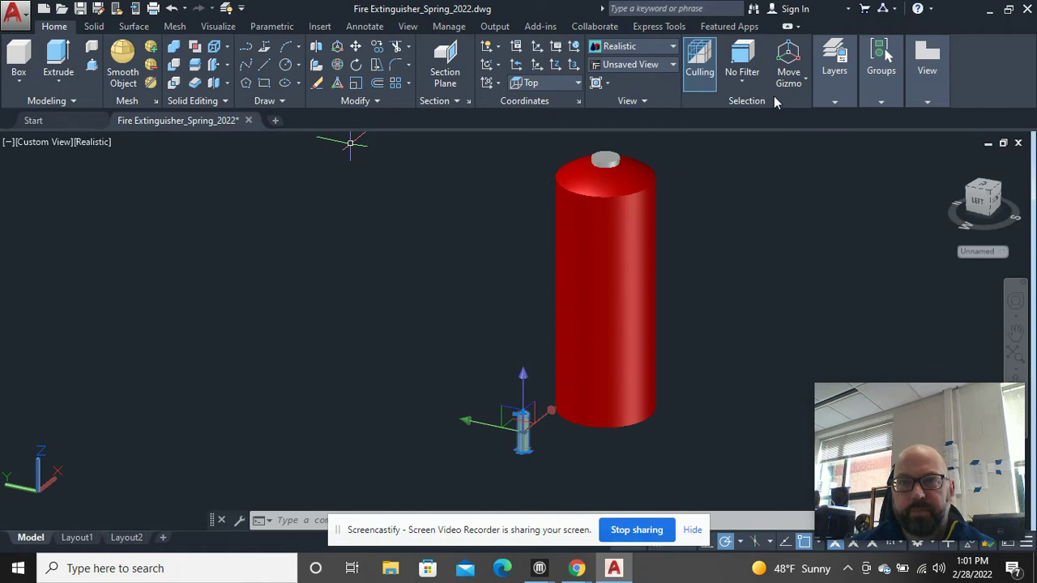
{"action": "left_click", "coordinate": [84, 144]}
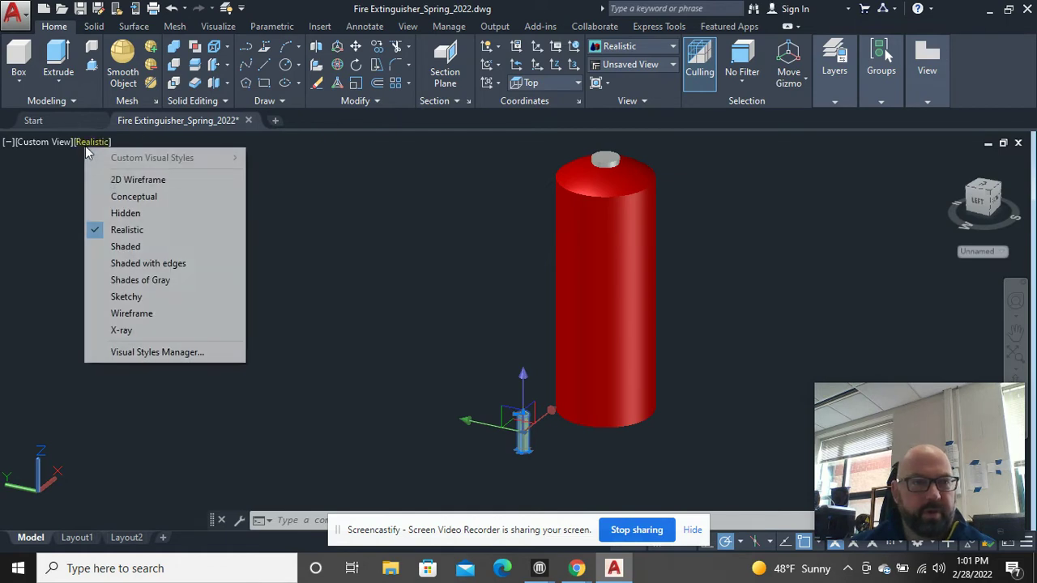
{"action": "left_click", "coordinate": [113, 177]}
{"action": "left_click", "coordinate": [515, 430]}
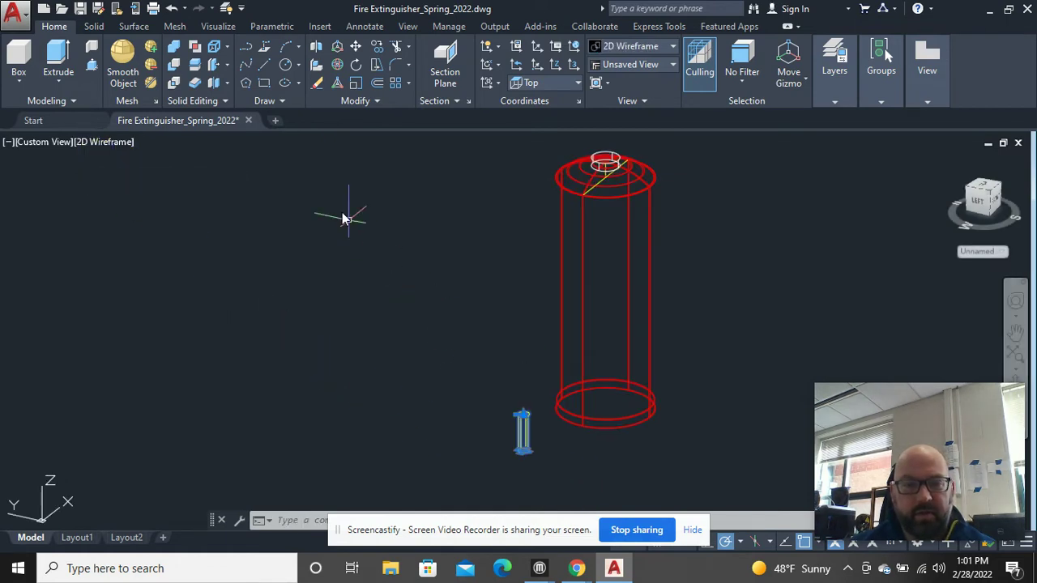
{"action": "left_click", "coordinate": [355, 46]}
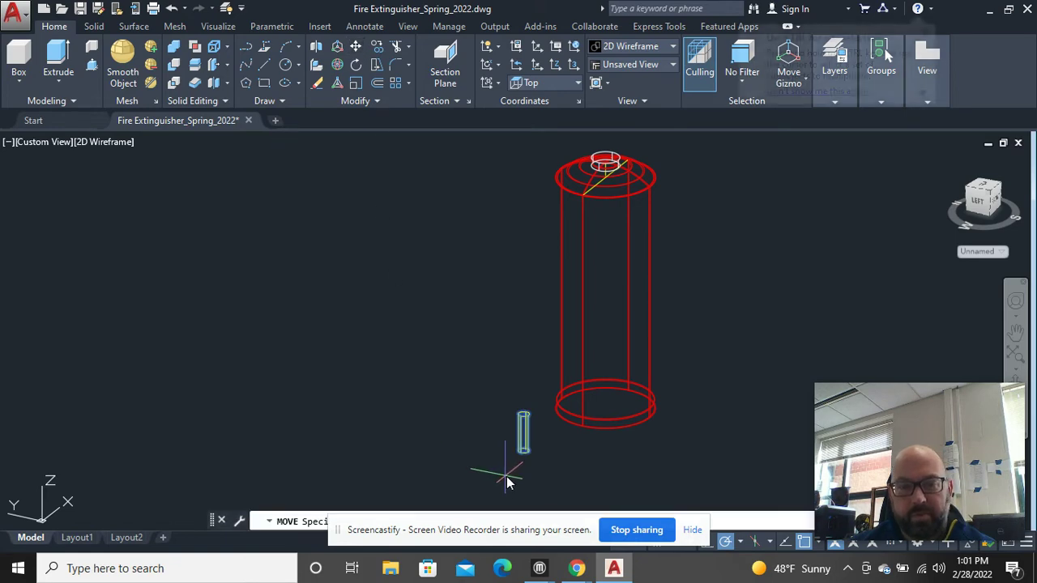
{"action": "scroll", "coordinate": [486, 456], "scroll_direction": "up", "scroll_amount": 5}
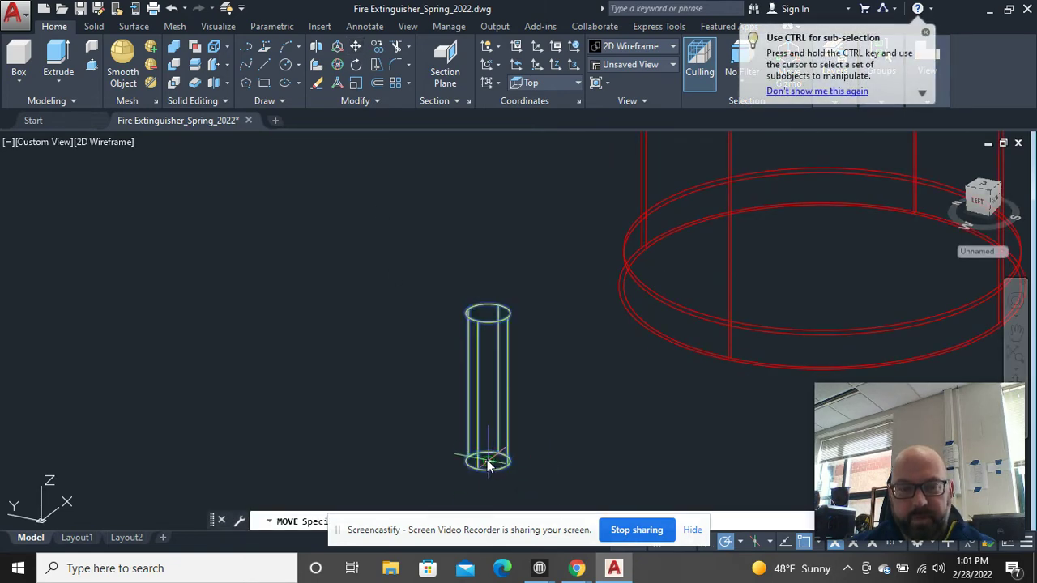
{"action": "left_click", "coordinate": [487, 463]}
{"action": "scroll", "coordinate": [729, 197], "scroll_direction": "up", "scroll_amount": 6}
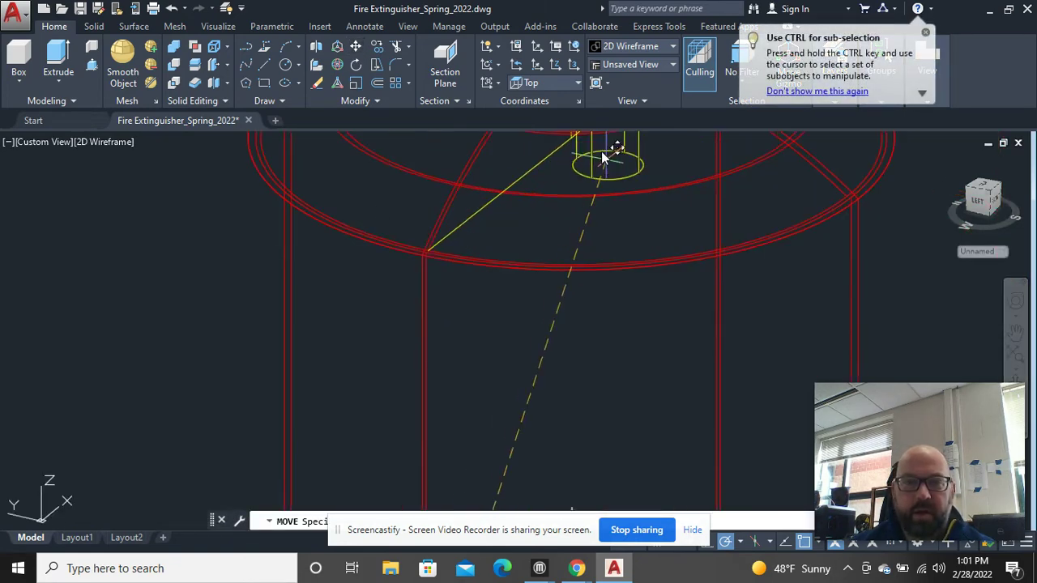
{"action": "scroll", "coordinate": [603, 158], "scroll_direction": "down", "scroll_amount": 3}
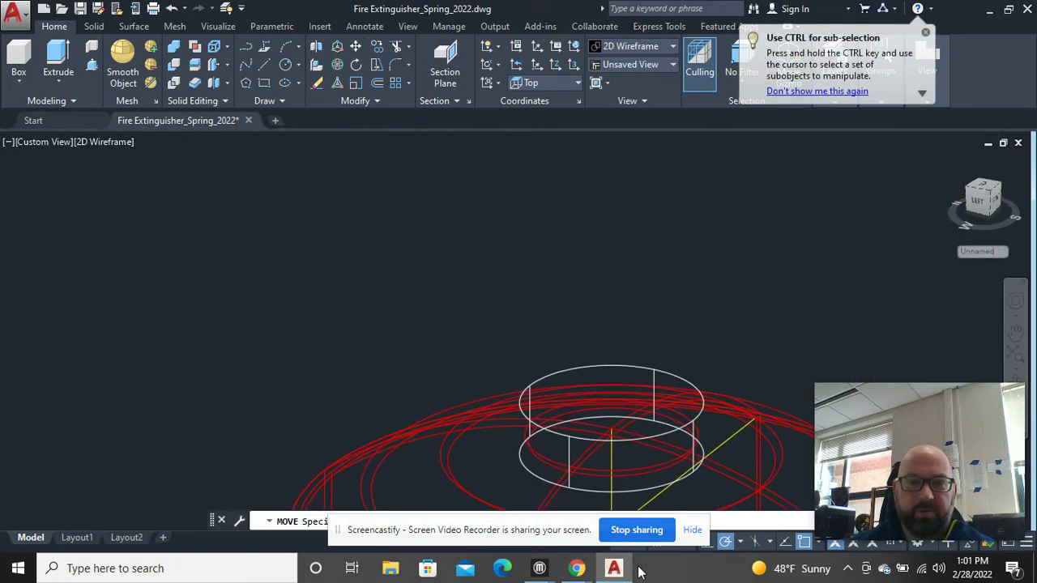
{"action": "left_click", "coordinate": [616, 409]}
{"action": "scroll", "coordinate": [711, 366], "scroll_direction": "down", "scroll_amount": 2}
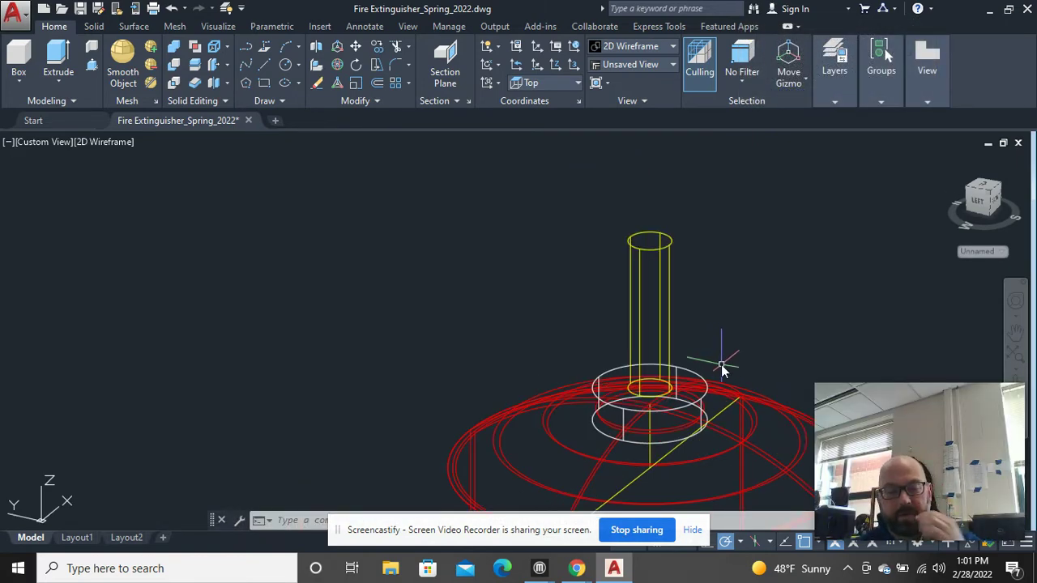
Step: Move the yellow cylinder about 7/8 inch straight down along Z so it passes through the disc and the dome
{"action": "middle_click_drag", "start_coordinate": [690, 365], "coordinate": [670, 279], "text": "shift"}
{"action": "left_click", "coordinate": [669, 266]}
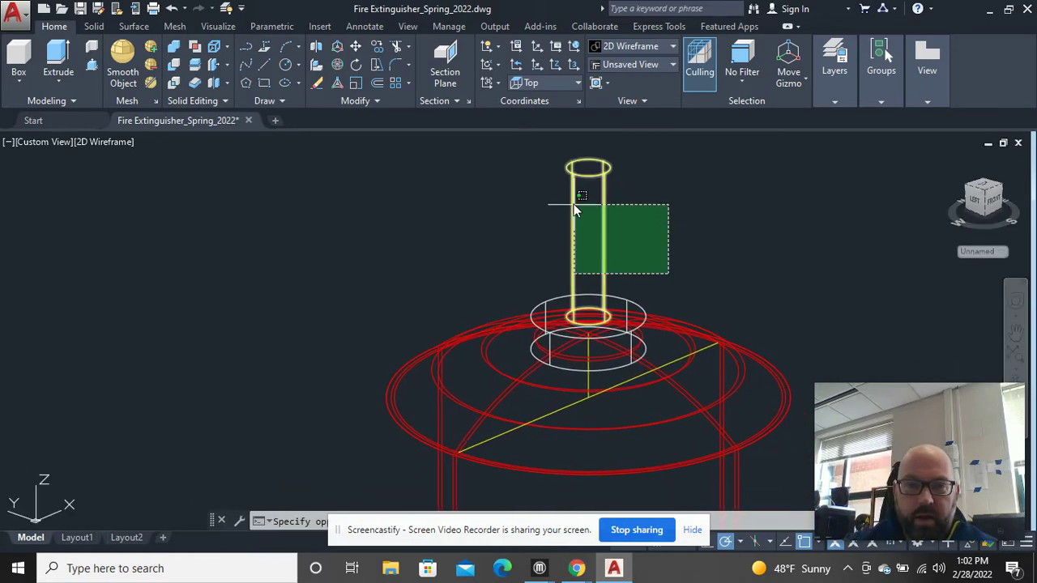
{"action": "left_click", "coordinate": [570, 202]}
{"action": "right_click", "coordinate": [533, 185]}
{"action": "left_click", "coordinate": [570, 293]}
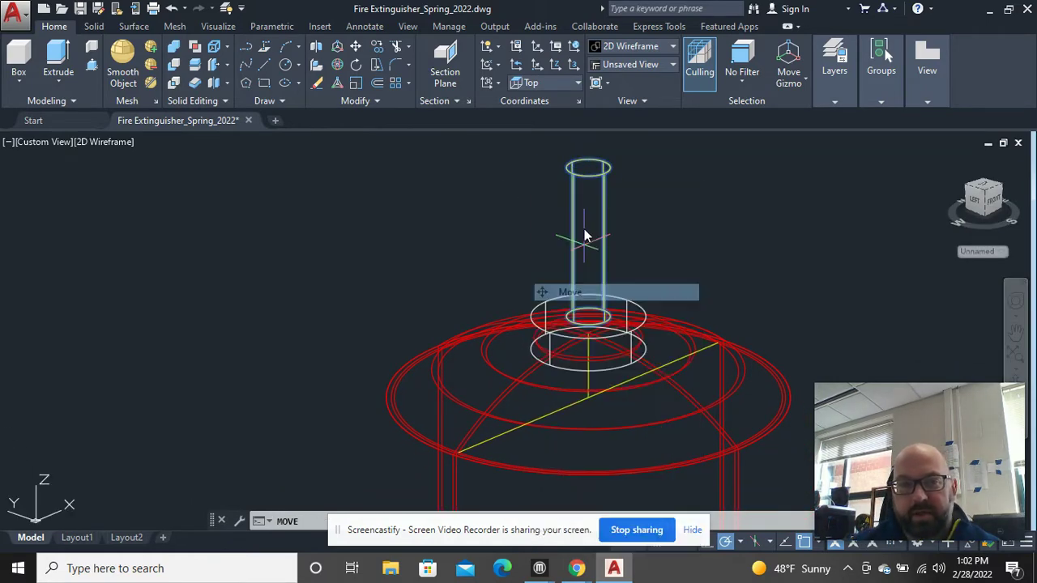
{"action": "left_click", "coordinate": [588, 168]}
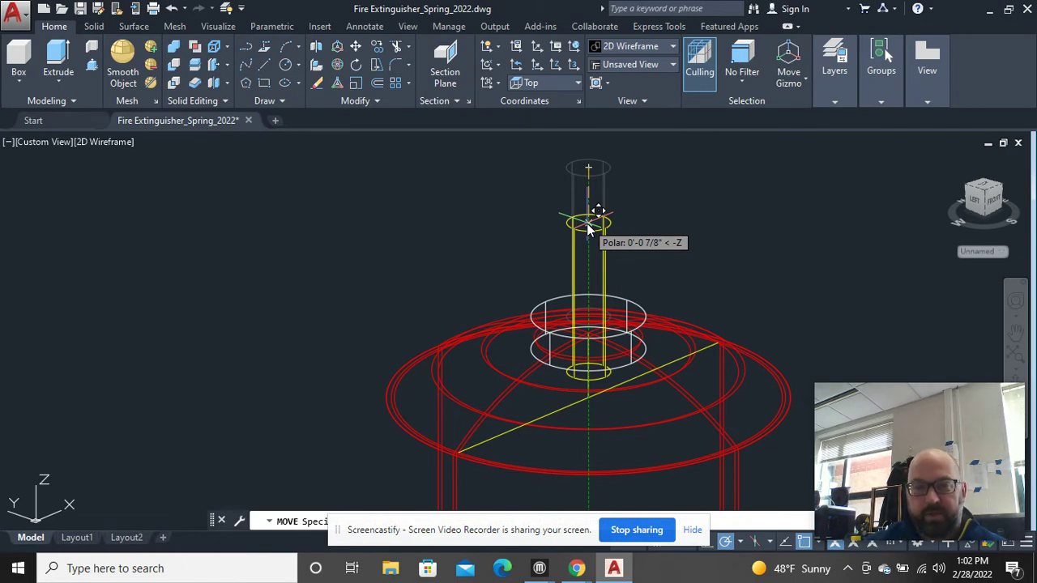
{"action": "left_click", "coordinate": [587, 224]}
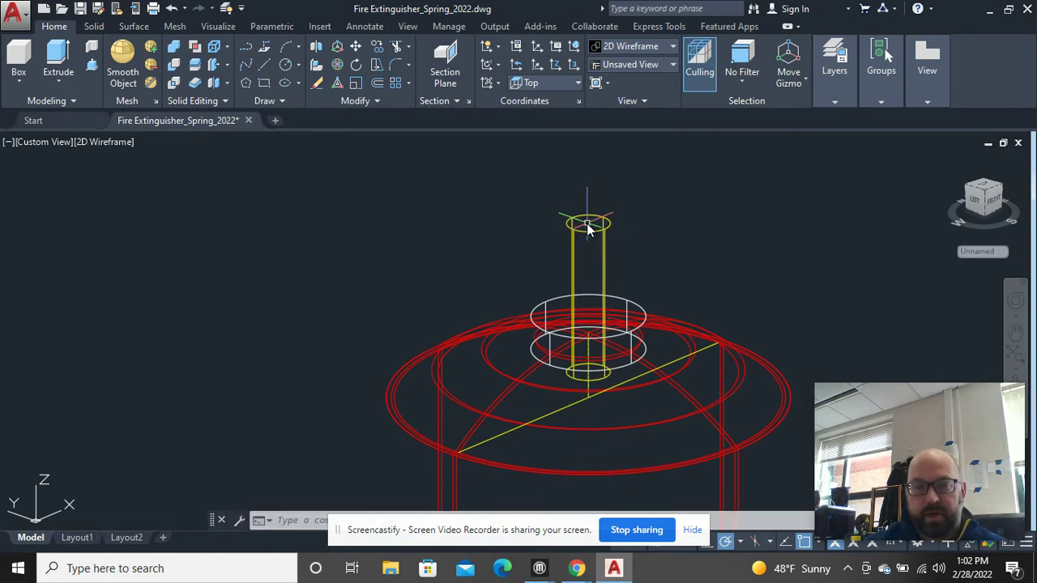
Step: Switch to the Realistic visual style and subtract the yellow cylinder from the dome and the disc together
{"action": "middle_click_drag", "start_coordinate": [281, 278], "coordinate": [235, 241], "text": "shift"}
{"action": "left_click", "coordinate": [120, 142]}
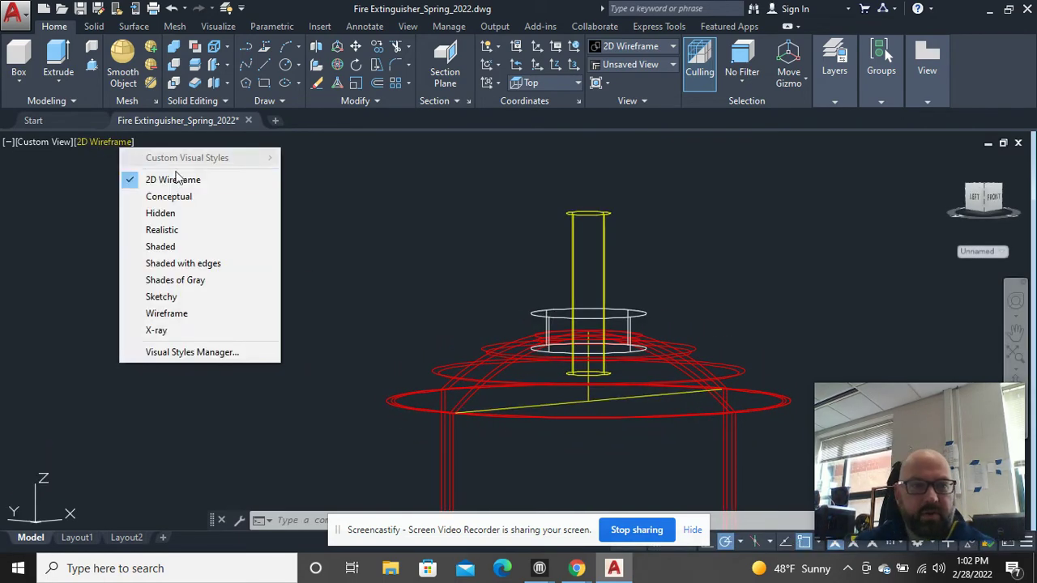
{"action": "left_click", "coordinate": [169, 230]}
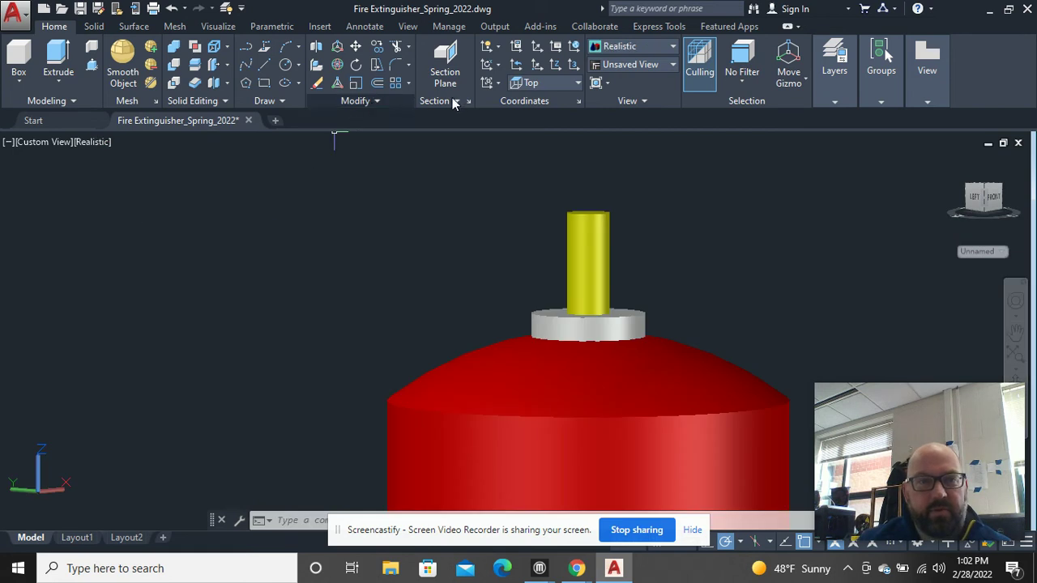
{"action": "left_click", "coordinate": [174, 66]}
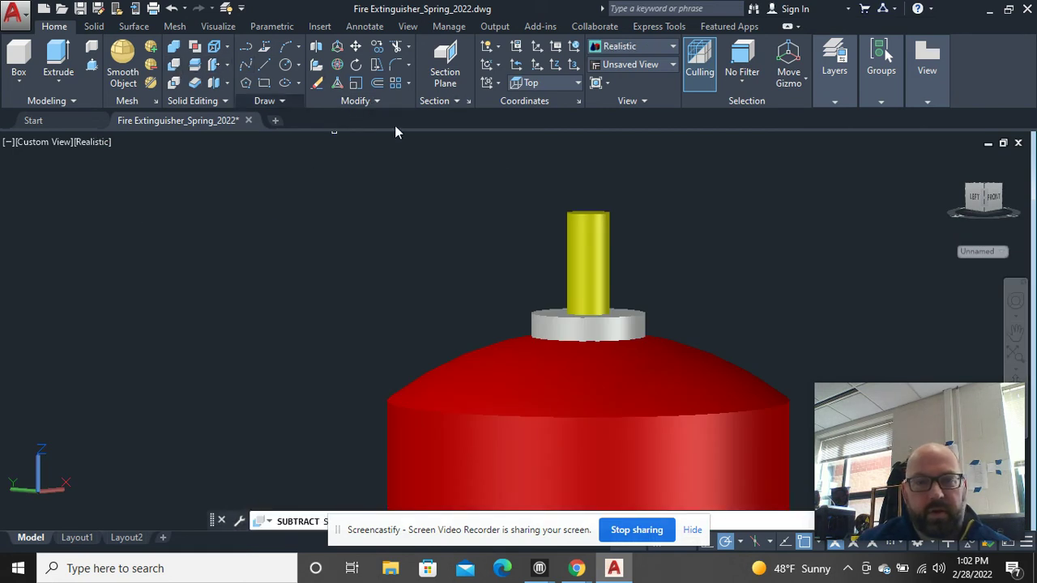
{"action": "left_click", "coordinate": [661, 357]}
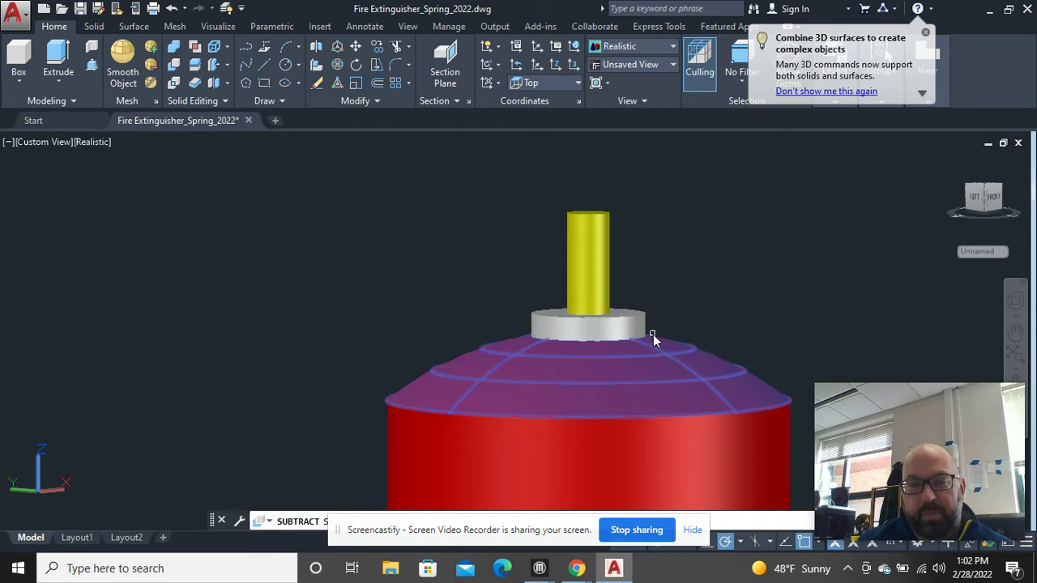
{"action": "left_click", "coordinate": [641, 325]}
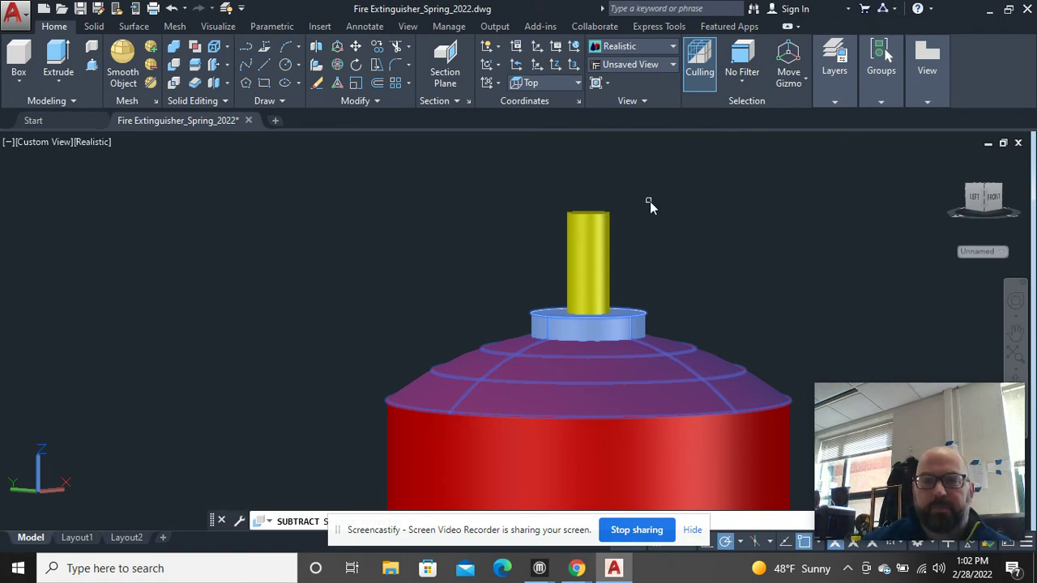
{"action": "key", "text": "Return"}
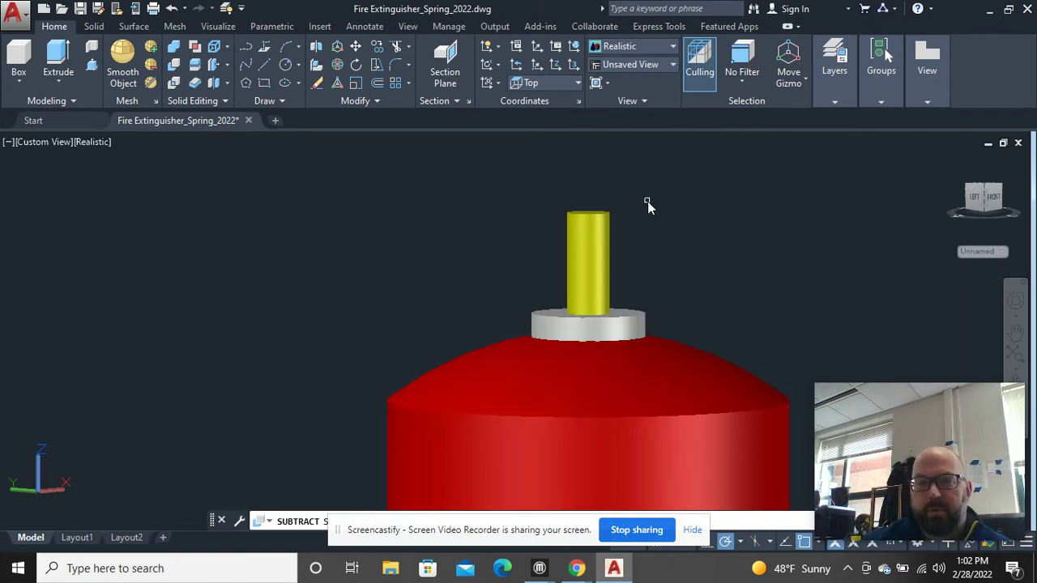
{"action": "left_click", "coordinate": [604, 225]}
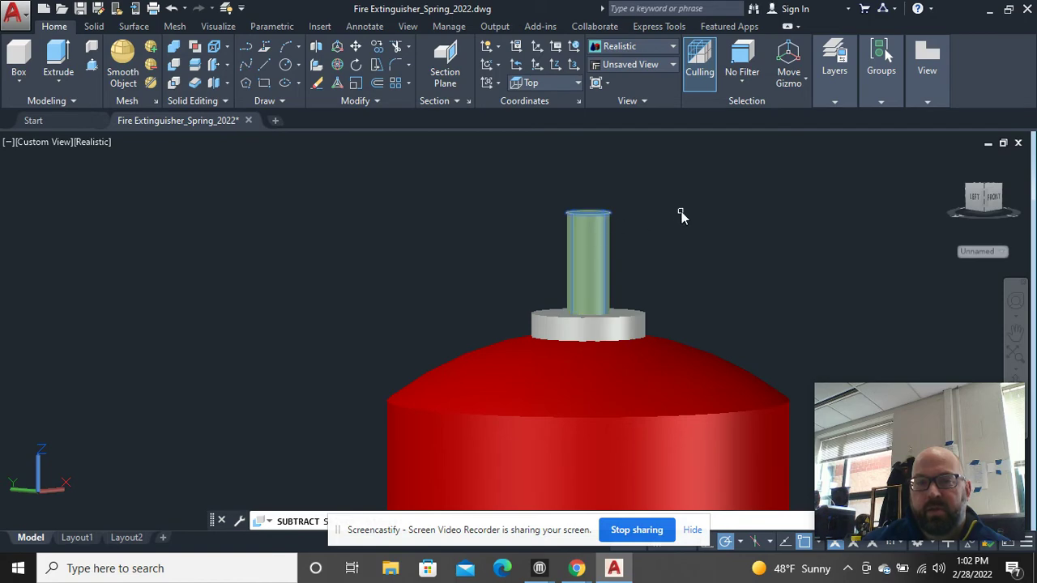
{"action": "key", "text": "Return"}
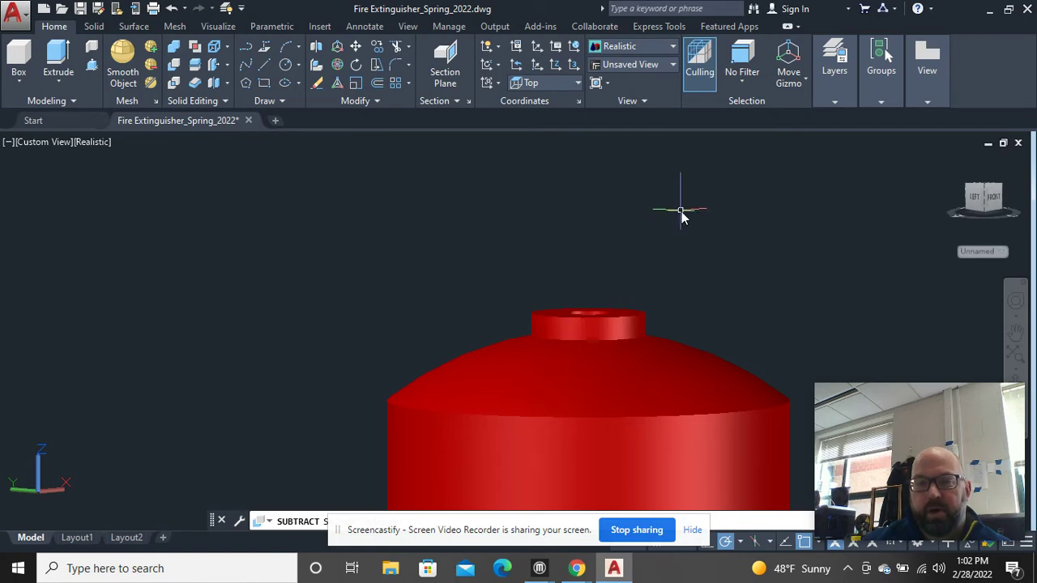
Step: Examine the collar's hole from above and save the drawing
{"action": "middle_click_drag", "start_coordinate": [678, 215], "coordinate": [648, 245], "text": "shift"}
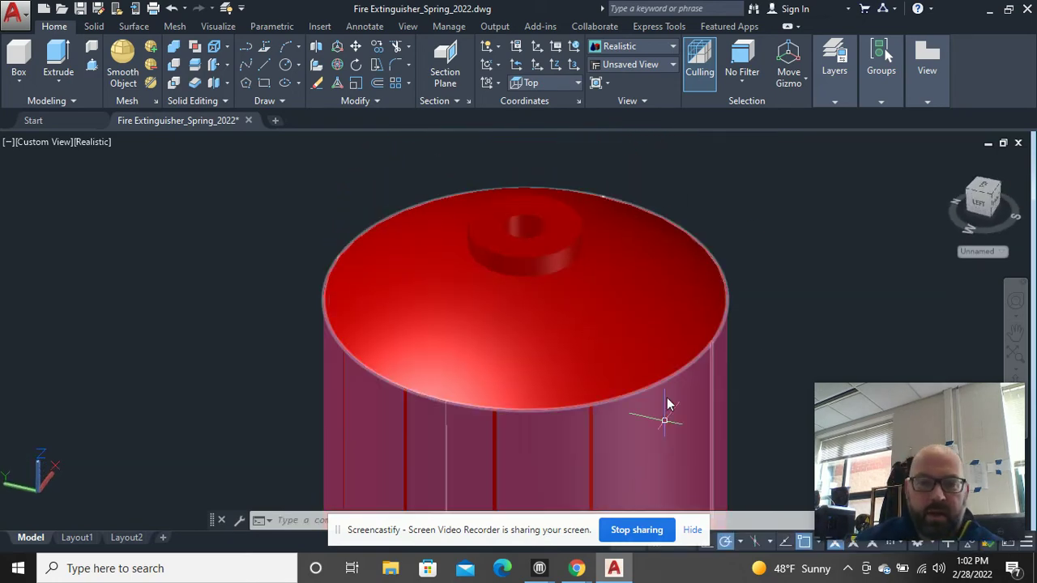
{"action": "scroll", "coordinate": [176, 287], "scroll_direction": "down", "scroll_amount": 3}
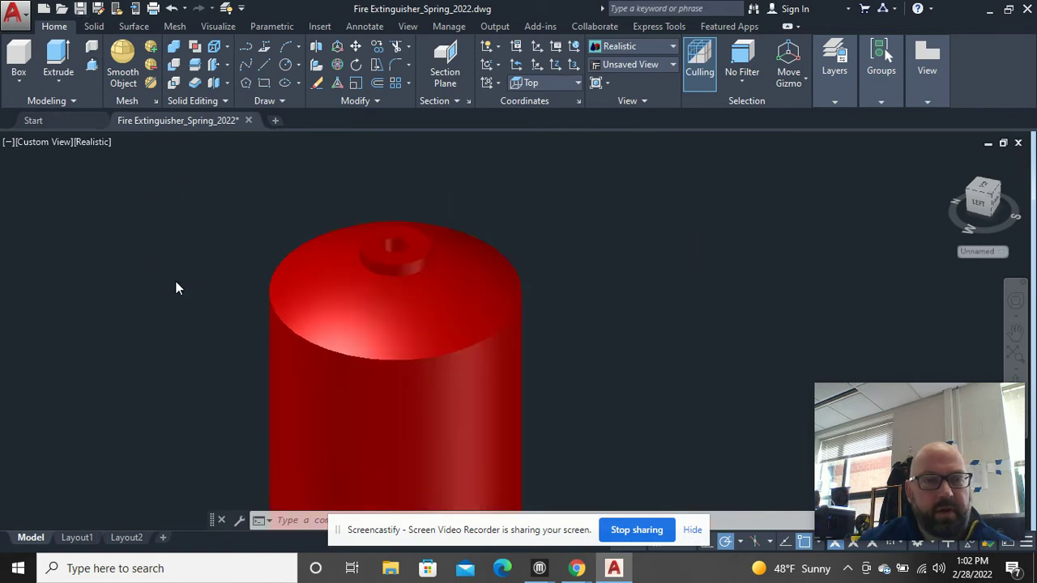
{"action": "left_click", "coordinate": [83, 9]}
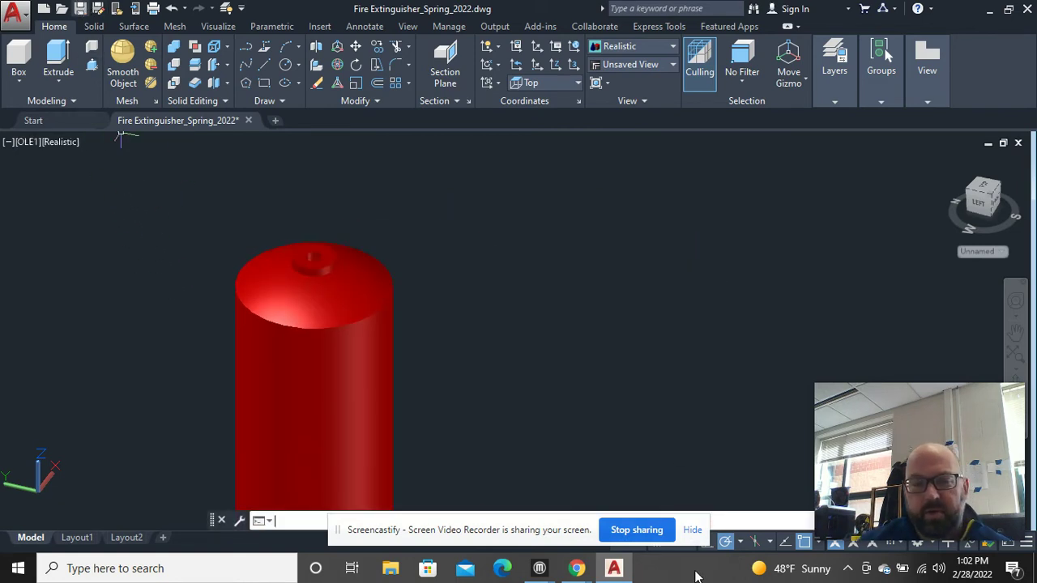
Step: Switch to Fire Extinguisher ALL PARTS.pdf in Chrome and examine the part sketches through to the dimensioned profile after the hose section
{"action": "mouse_move", "coordinate": [576, 569]}
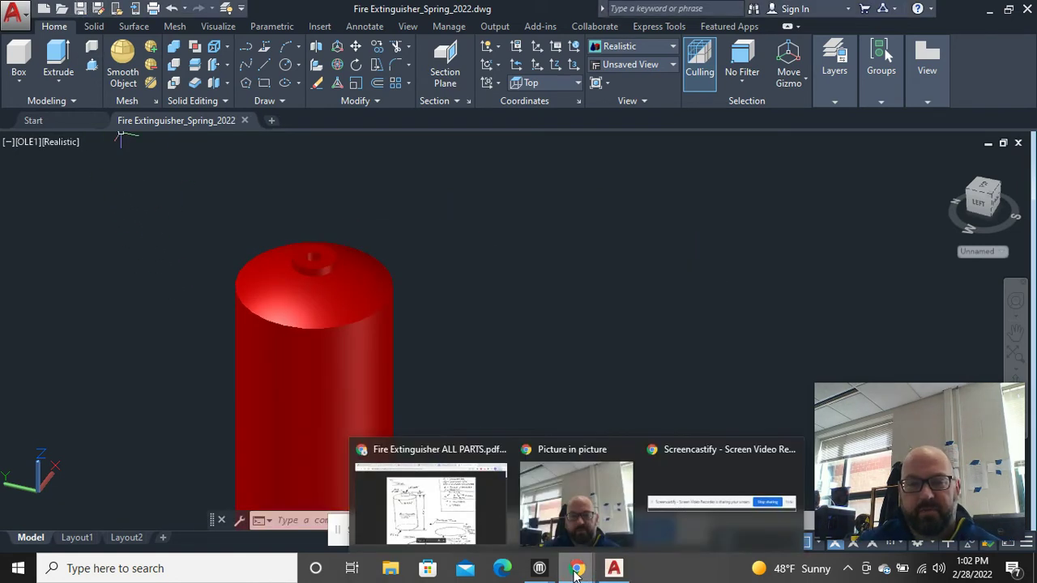
{"action": "left_click", "coordinate": [446, 511]}
{"action": "scroll", "coordinate": [484, 382], "scroll_direction": "down", "scroll_amount": 15}
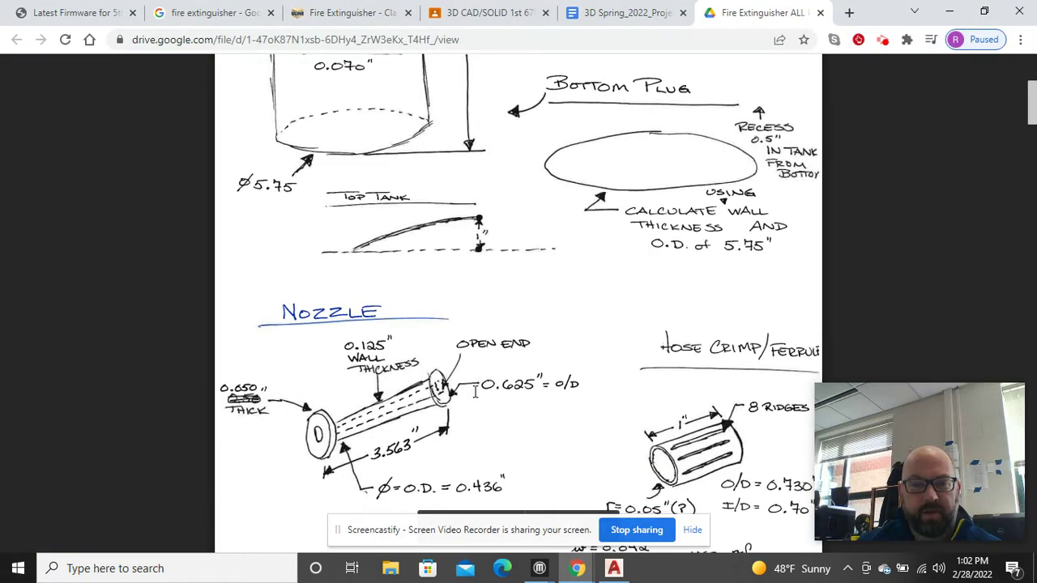
{"action": "scroll", "coordinate": [470, 398], "scroll_direction": "down", "scroll_amount": 15}
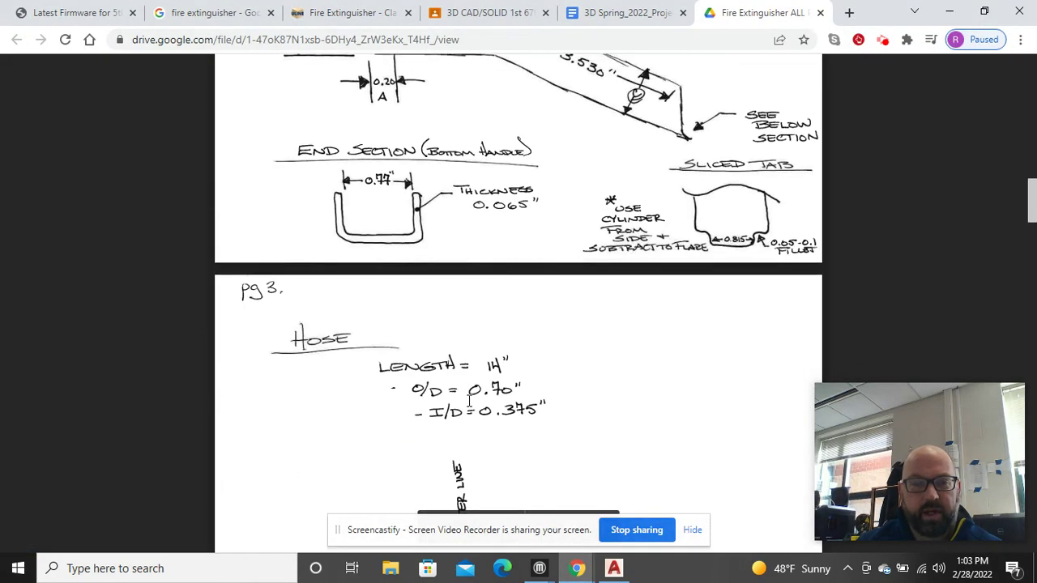
{"action": "scroll", "coordinate": [468, 400], "scroll_direction": "down", "scroll_amount": 5}
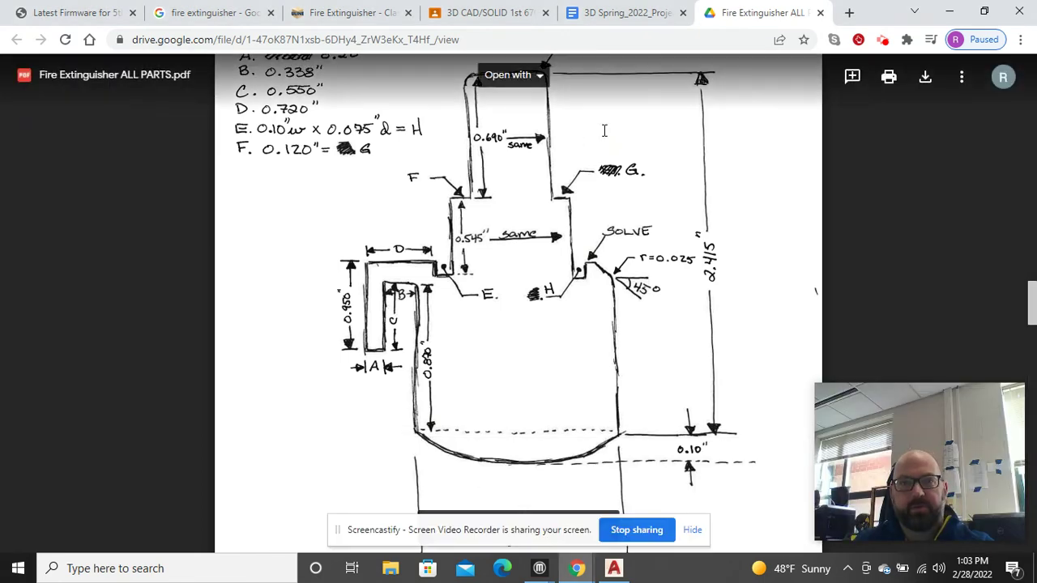
Step: Search Google for "fire extinguisher valve" in a new browser tab
{"action": "left_click", "coordinate": [849, 13]}
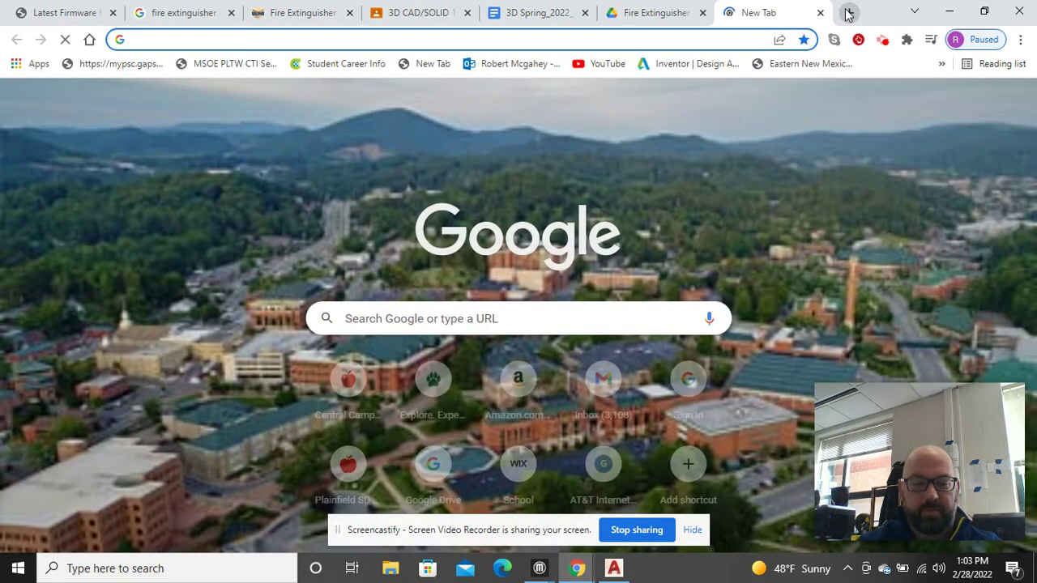
{"action": "type", "text": "fire ext"}
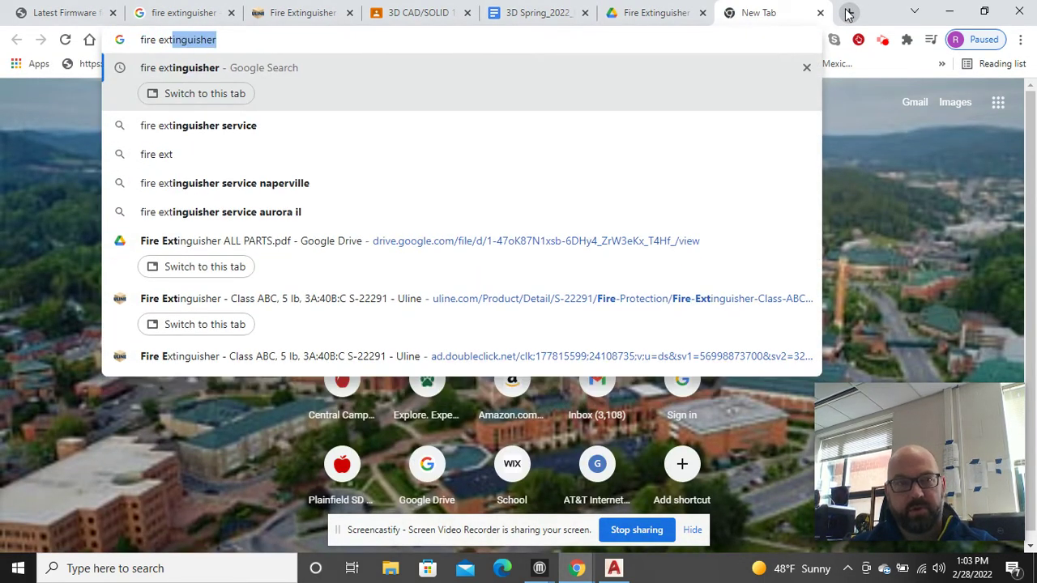
{"action": "type", "text": "in"}
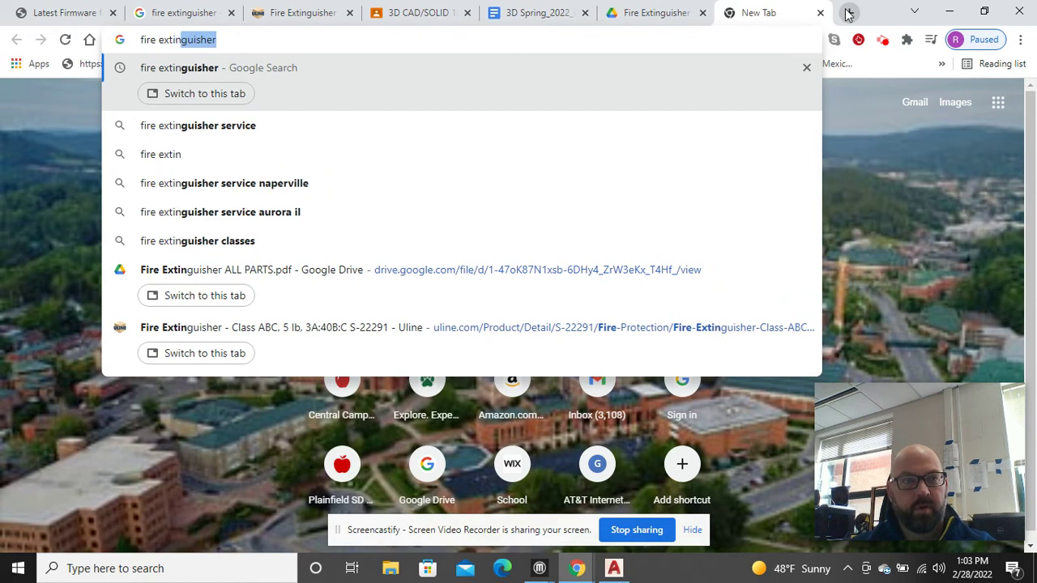
{"action": "type", "text": "guisher valve"}
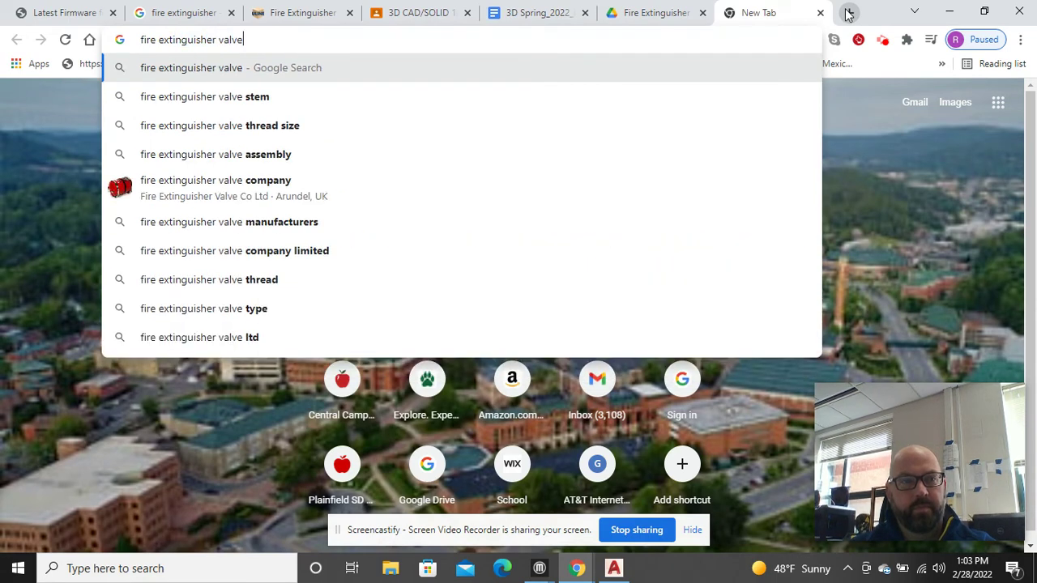
{"action": "key", "text": "Return"}
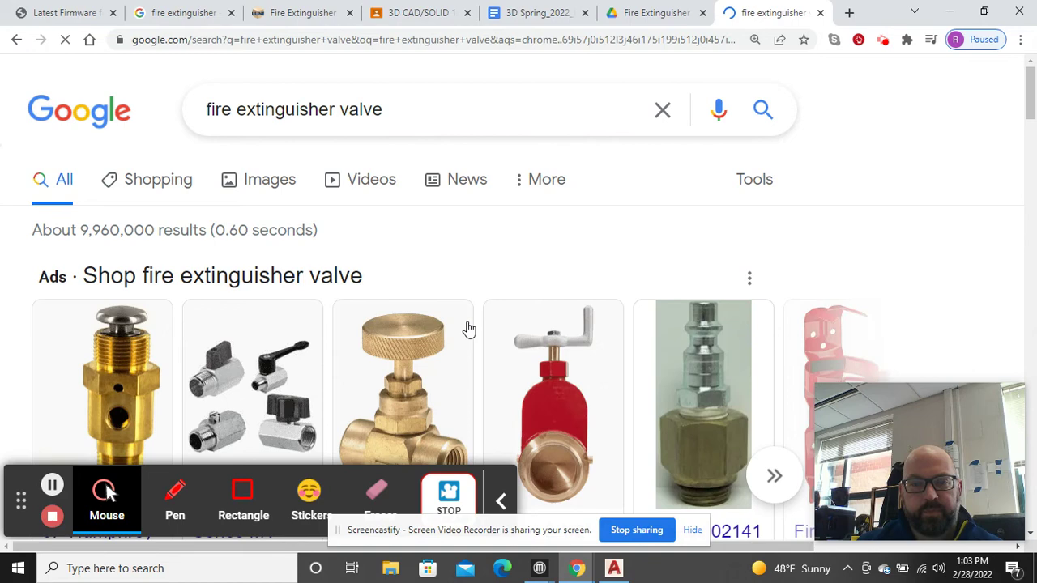
Step: Look through the valve pictures on the general results page for a suitable reference
{"action": "scroll", "coordinate": [469, 329], "scroll_direction": "down", "scroll_amount": 10}
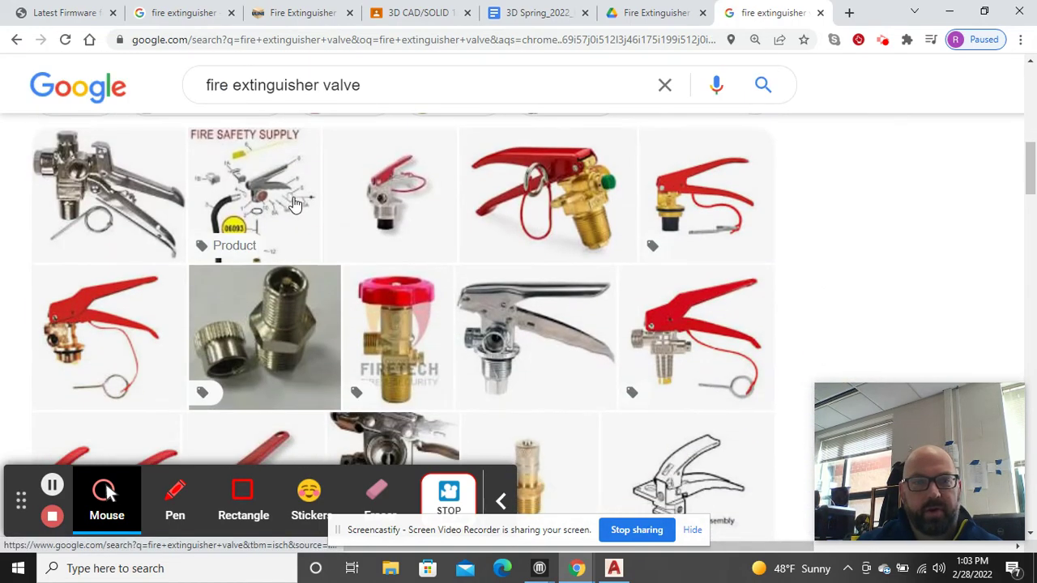
{"action": "scroll", "coordinate": [324, 233], "scroll_direction": "down", "scroll_amount": 1}
{"action": "scroll", "coordinate": [317, 232], "scroll_direction": "up", "scroll_amount": 2}
{"action": "scroll", "coordinate": [300, 232], "scroll_direction": "down", "scroll_amount": 3}
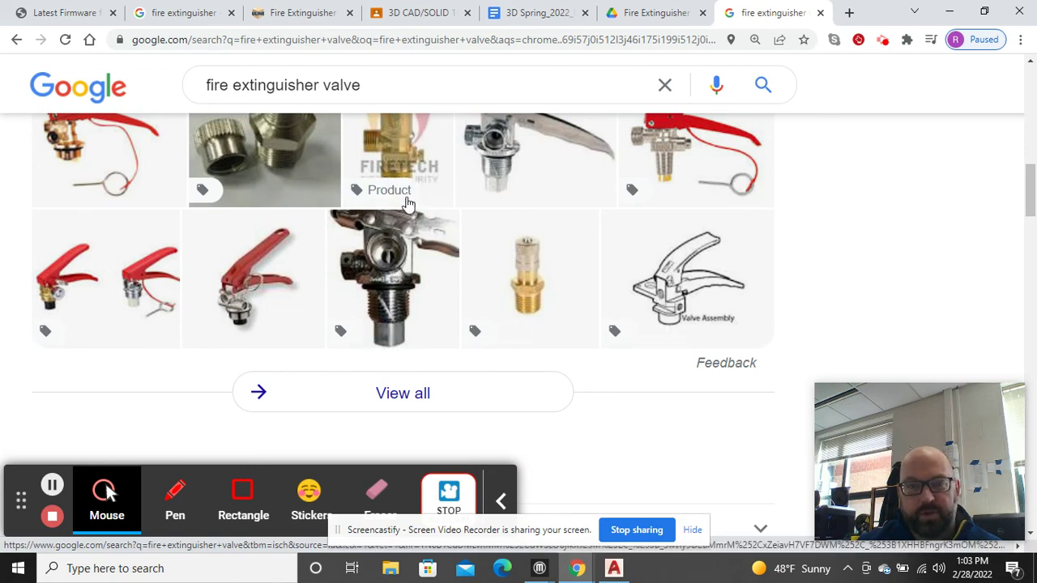
{"action": "scroll", "coordinate": [409, 239], "scroll_direction": "down", "scroll_amount": 3}
{"action": "scroll", "coordinate": [405, 240], "scroll_direction": "up", "scroll_amount": 4}
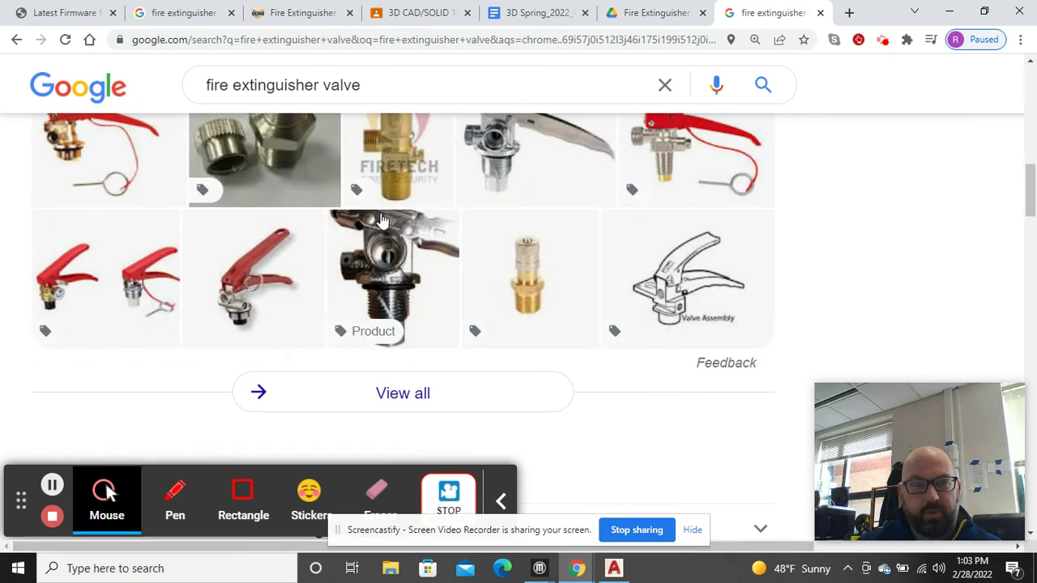
{"action": "scroll", "coordinate": [289, 216], "scroll_direction": "up", "scroll_amount": 10}
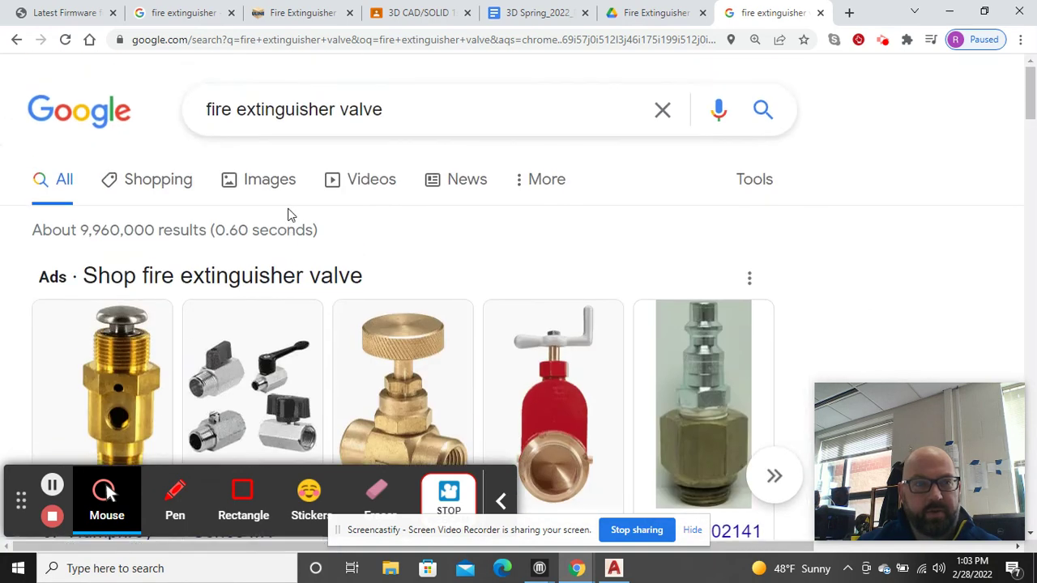
Step: Switch to the image results for fire extinguisher valve and examine the photos and diagrams of valve bodies and handles
{"action": "left_click", "coordinate": [280, 190]}
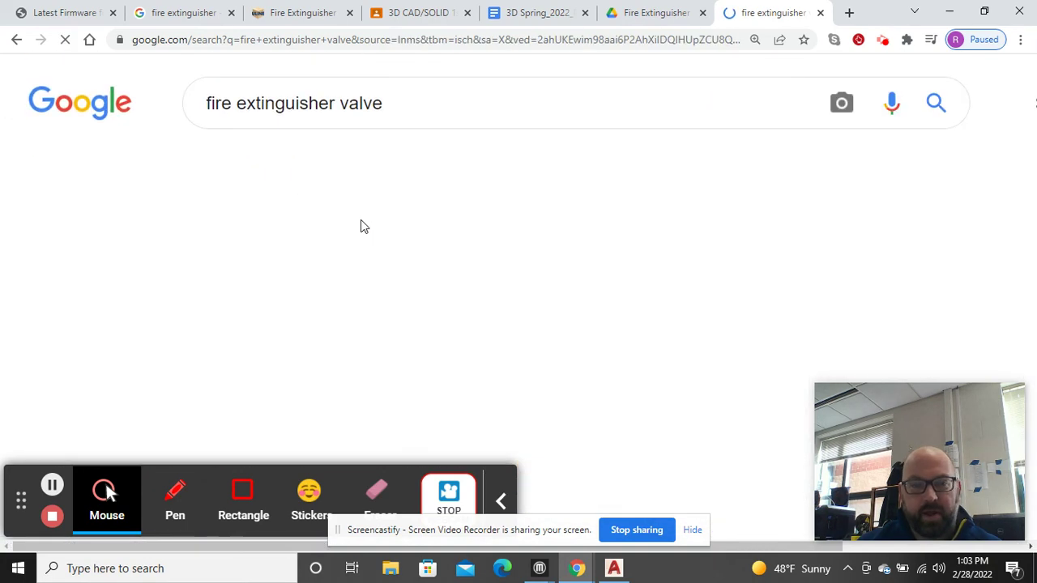
{"action": "scroll", "coordinate": [466, 324], "scroll_direction": "down", "scroll_amount": 2}
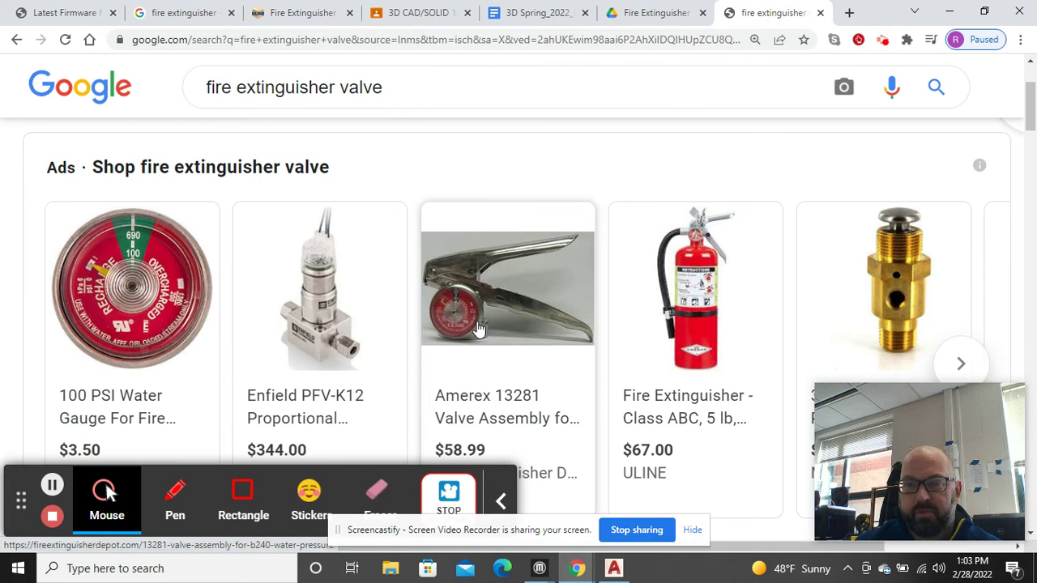
{"action": "scroll", "coordinate": [477, 328], "scroll_direction": "down", "scroll_amount": 3}
{"action": "scroll", "coordinate": [477, 330], "scroll_direction": "down", "scroll_amount": 2}
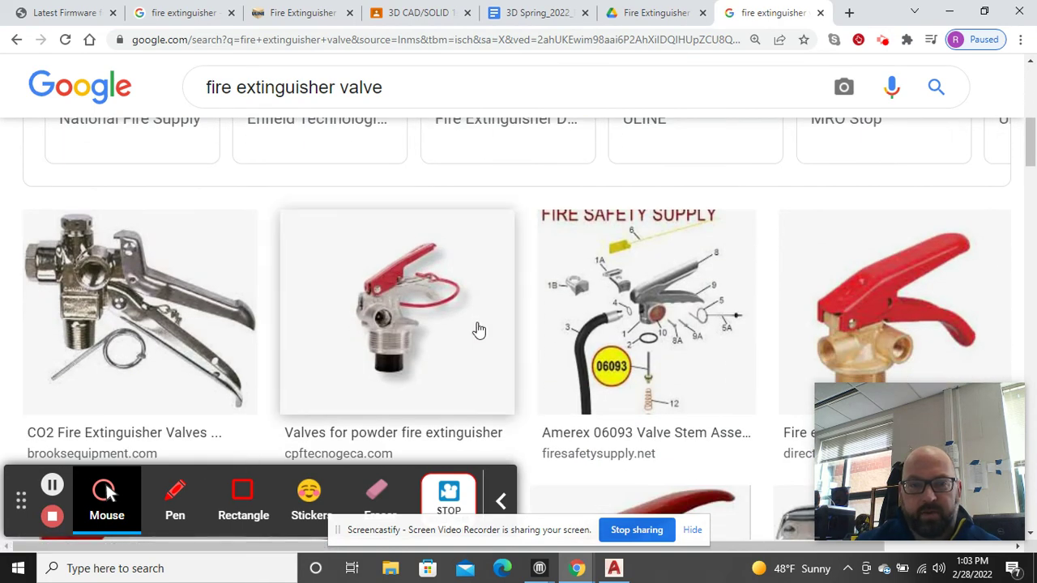
{"action": "scroll", "coordinate": [475, 329], "scroll_direction": "down", "scroll_amount": 2}
{"action": "scroll", "coordinate": [559, 307], "scroll_direction": "down", "scroll_amount": 2}
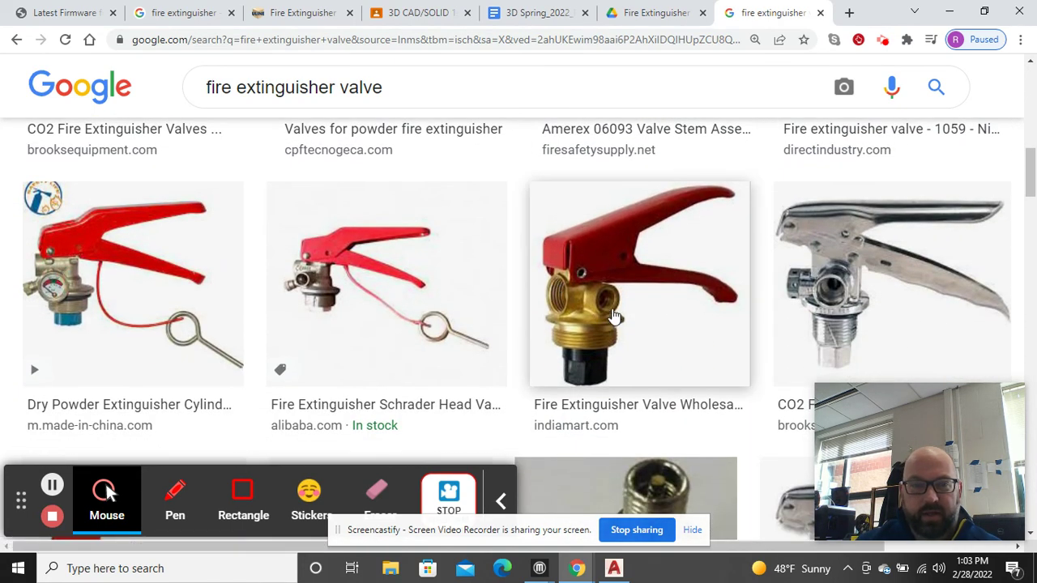
{"action": "scroll", "coordinate": [316, 290], "scroll_direction": "up", "scroll_amount": 1}
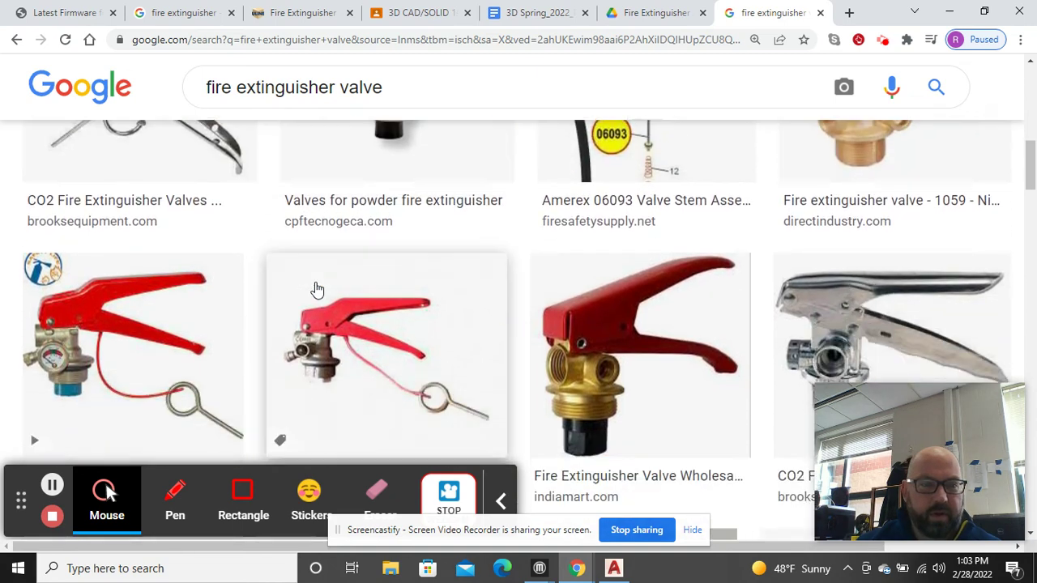
{"action": "scroll", "coordinate": [315, 291], "scroll_direction": "down", "scroll_amount": 2}
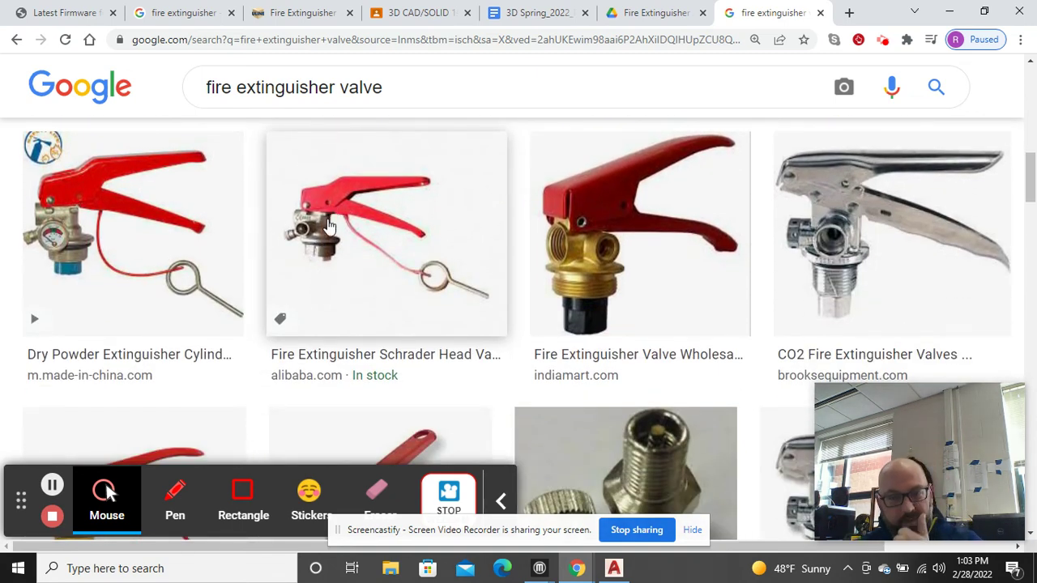
{"action": "scroll", "coordinate": [328, 227], "scroll_direction": "down", "scroll_amount": 6}
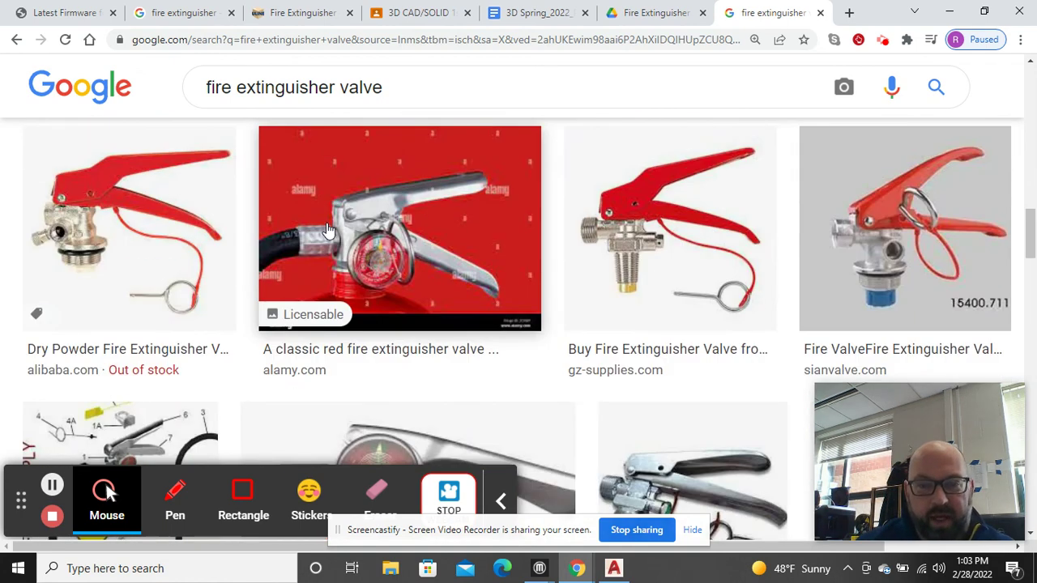
{"action": "scroll", "coordinate": [328, 231], "scroll_direction": "down", "scroll_amount": 2}
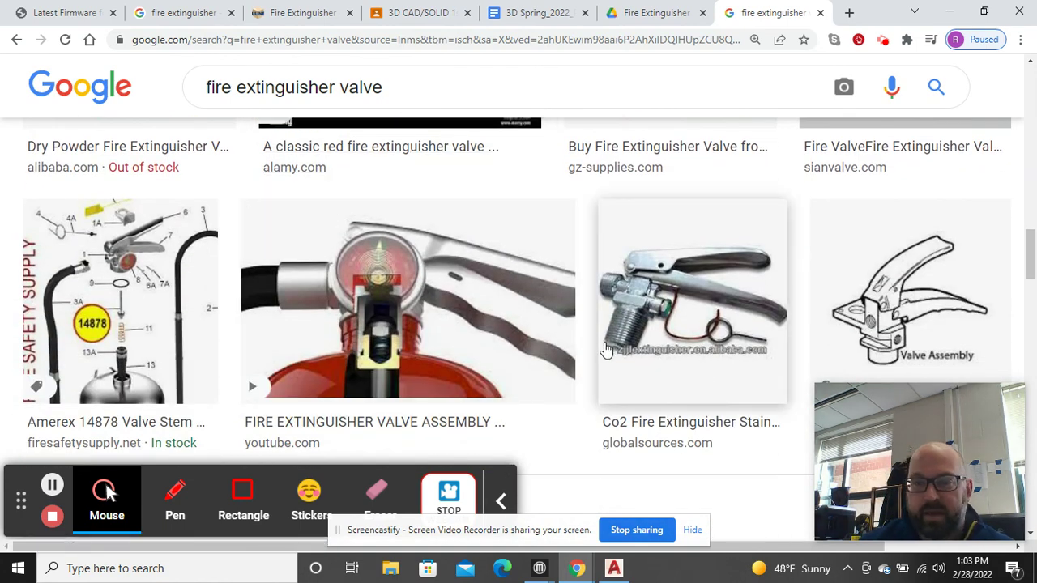